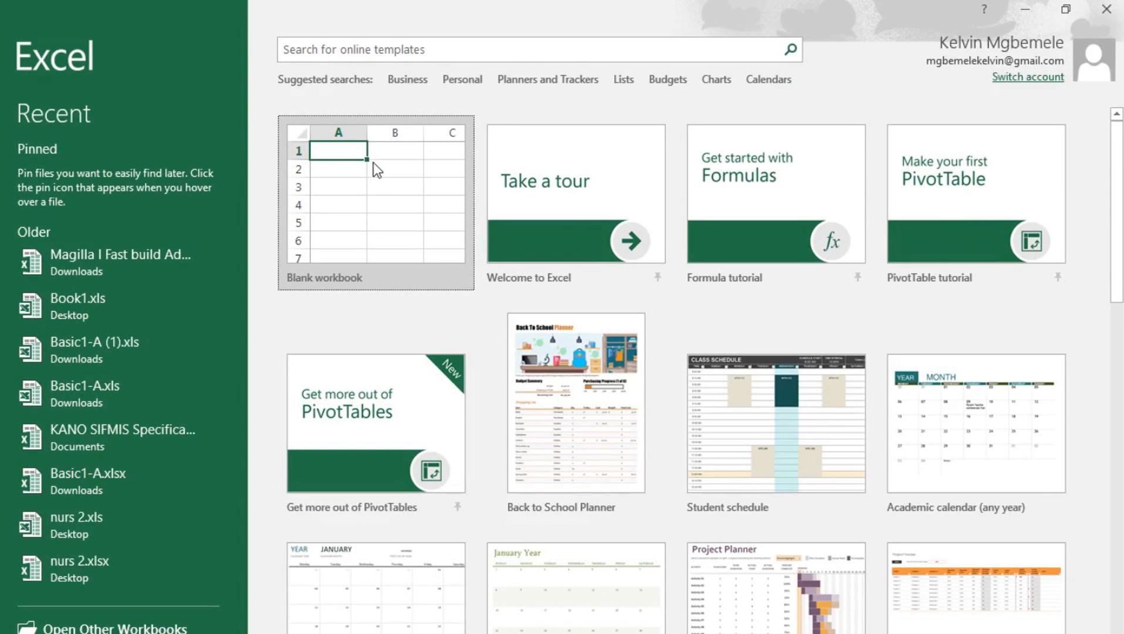
Create a blank workbook, Book1, and shrink its window so the portal's sample sheet stays visible.
left_click(374, 161)
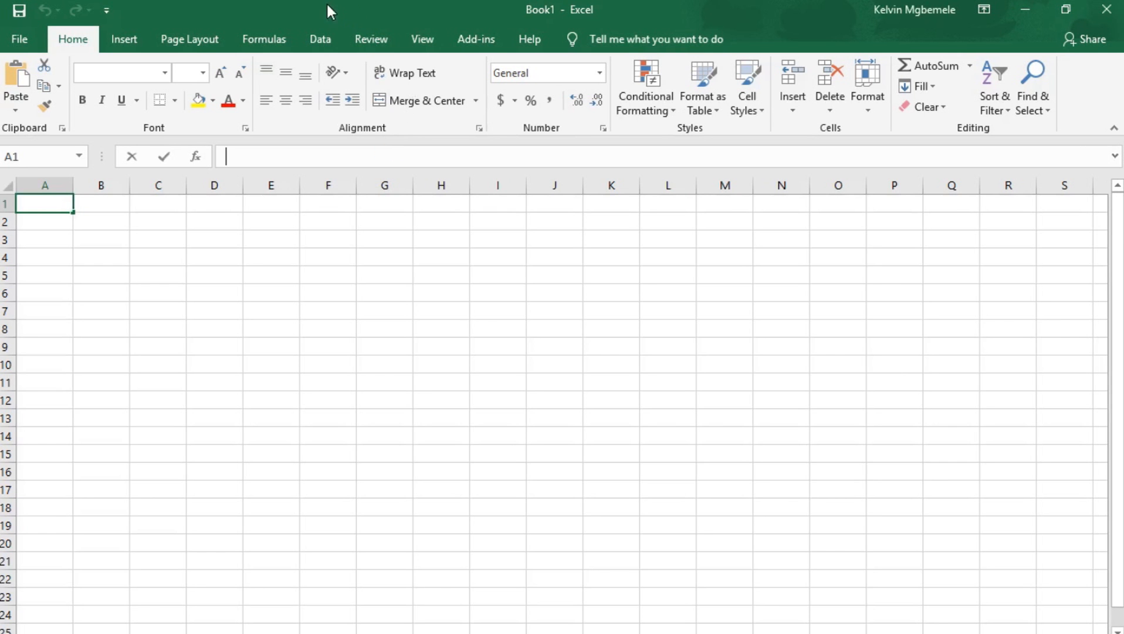
left_click_drag(326, 2, 425, 133)
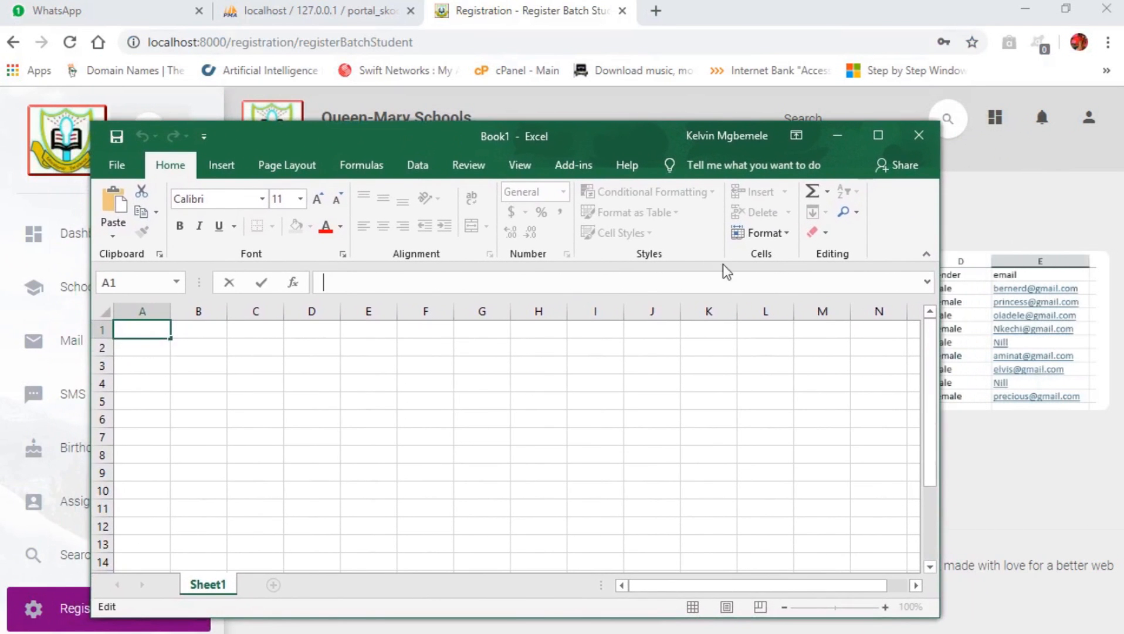
left_click_drag(940, 348, 716, 340)
left_click_drag(454, 136, 411, 88)
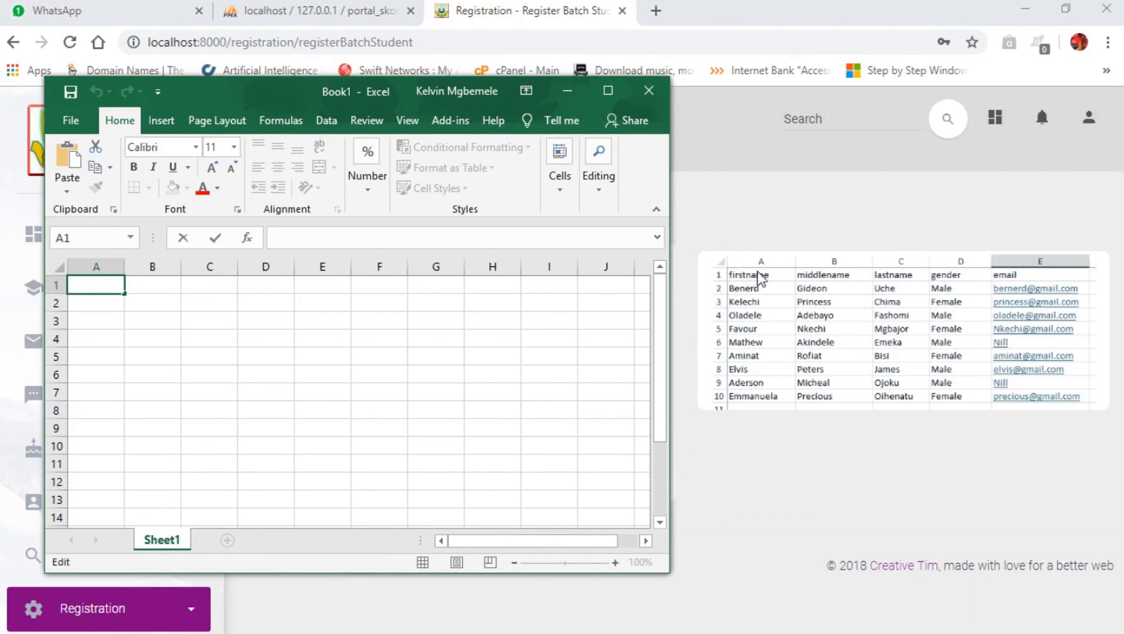
Enter the headers firstname, middlename, lastname, gender and email across A1:E1.
left_click(103, 284)
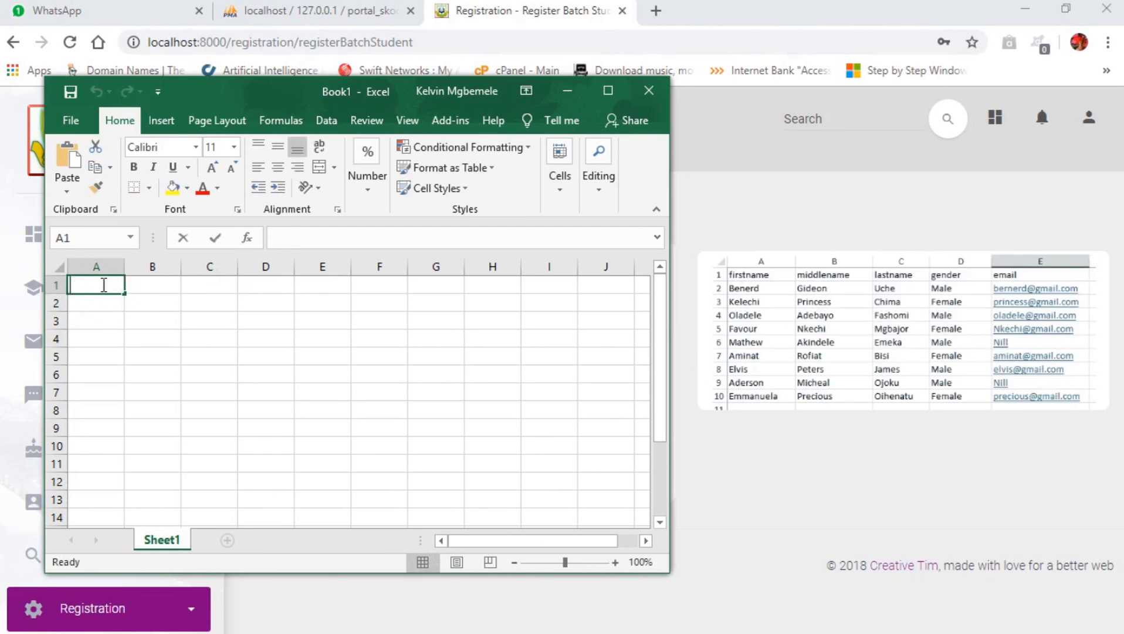
type("firstname")
key("Tab")
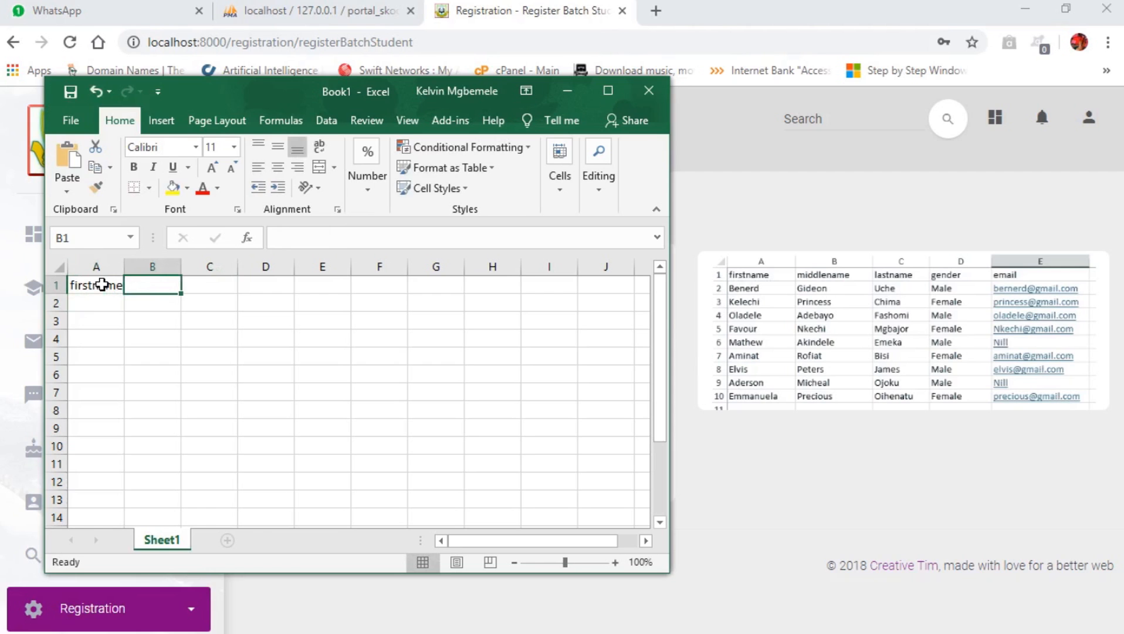
type("middlename")
key("Tab")
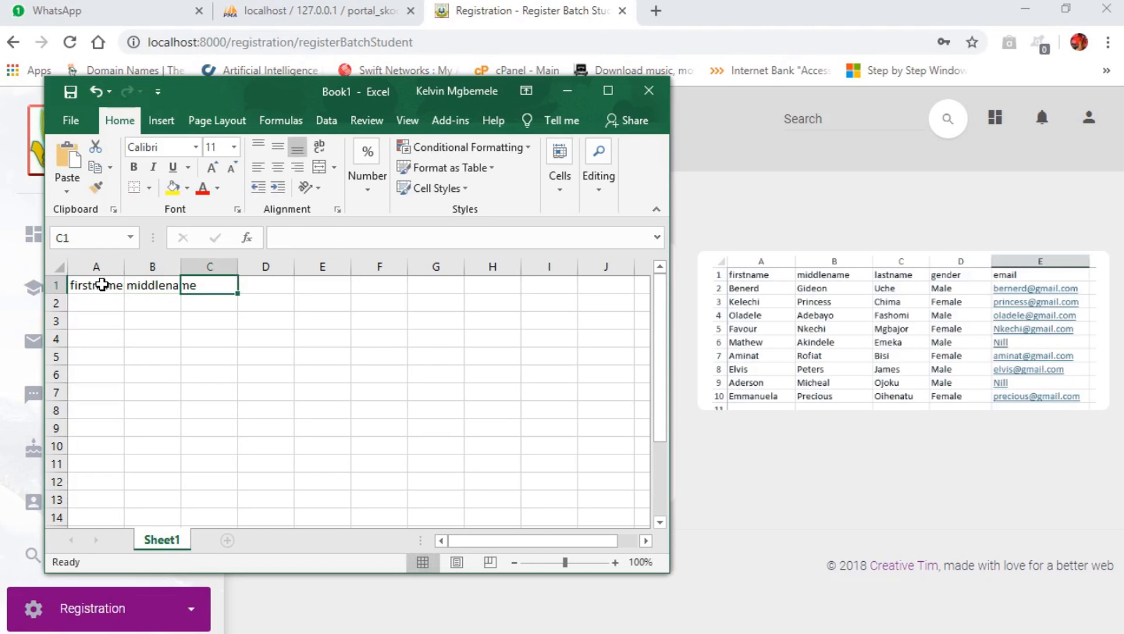
type("lastname")
key("Tab")
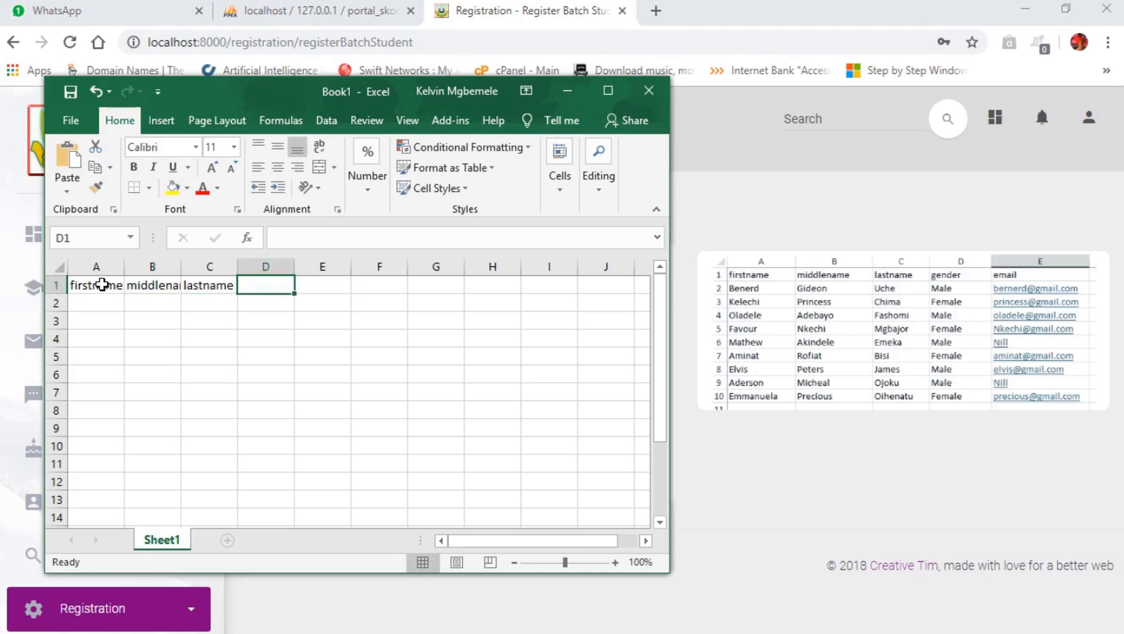
type("gender")
key("Tab")
type("email")
key("Tab")
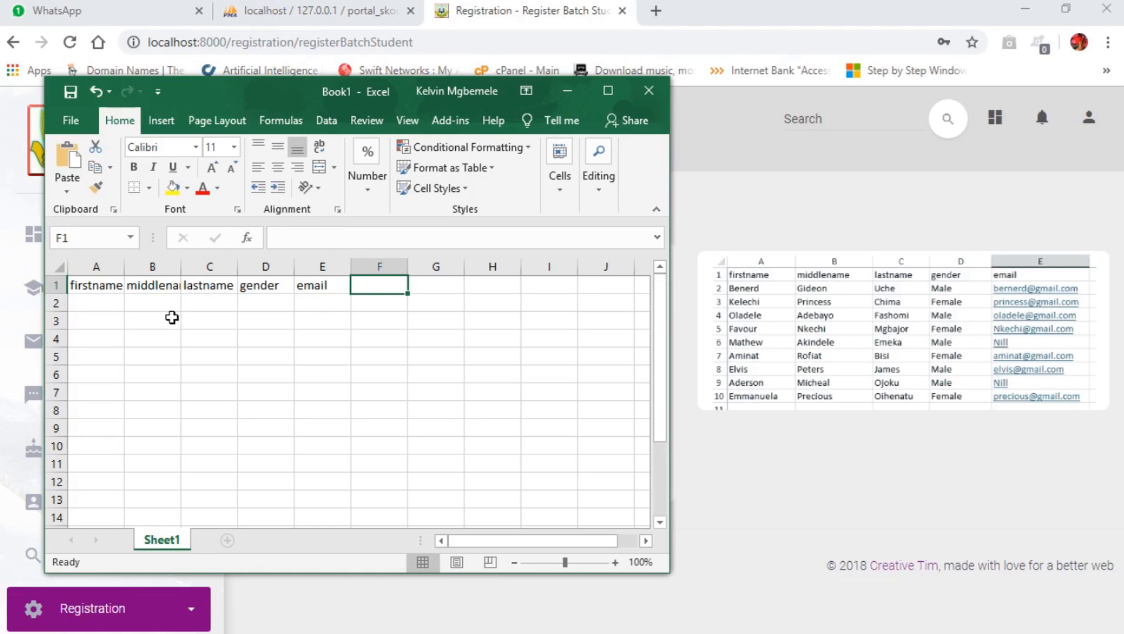
Widen columns A to C to fit the header names, ending in cell A2.
left_click(79, 301)
left_click_drag(124, 267, 438, 266)
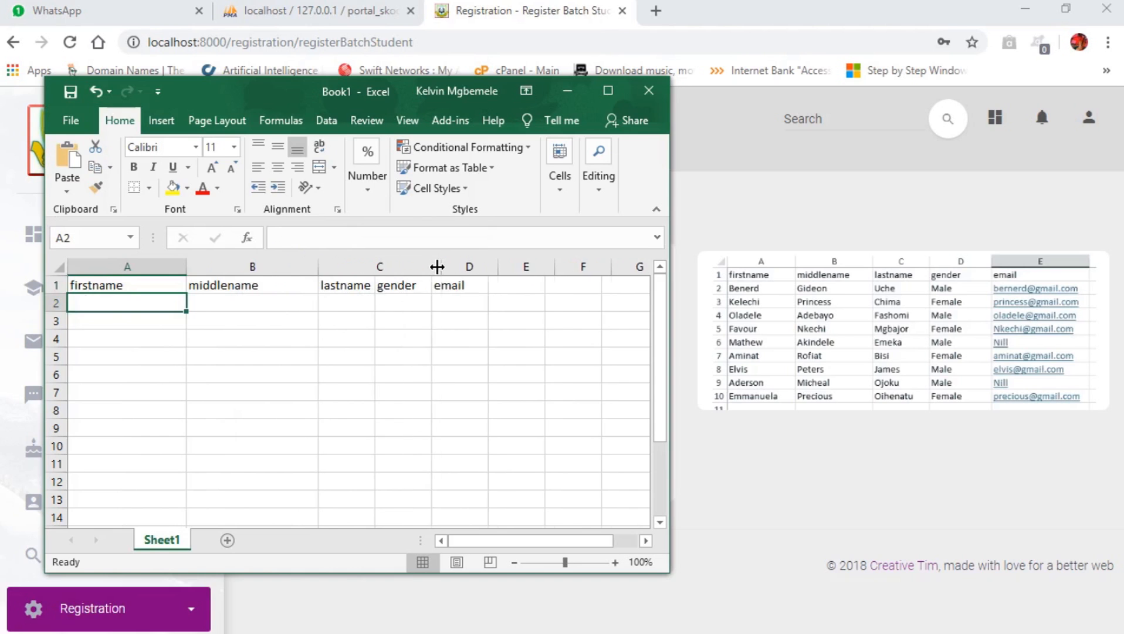
left_click(146, 333)
left_click(146, 308)
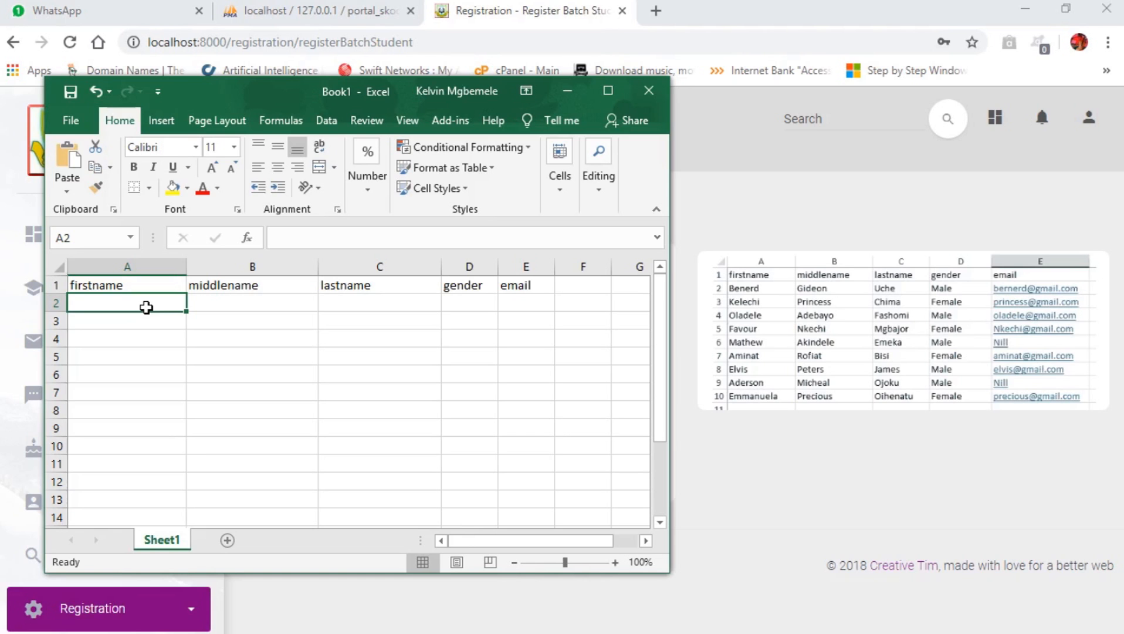
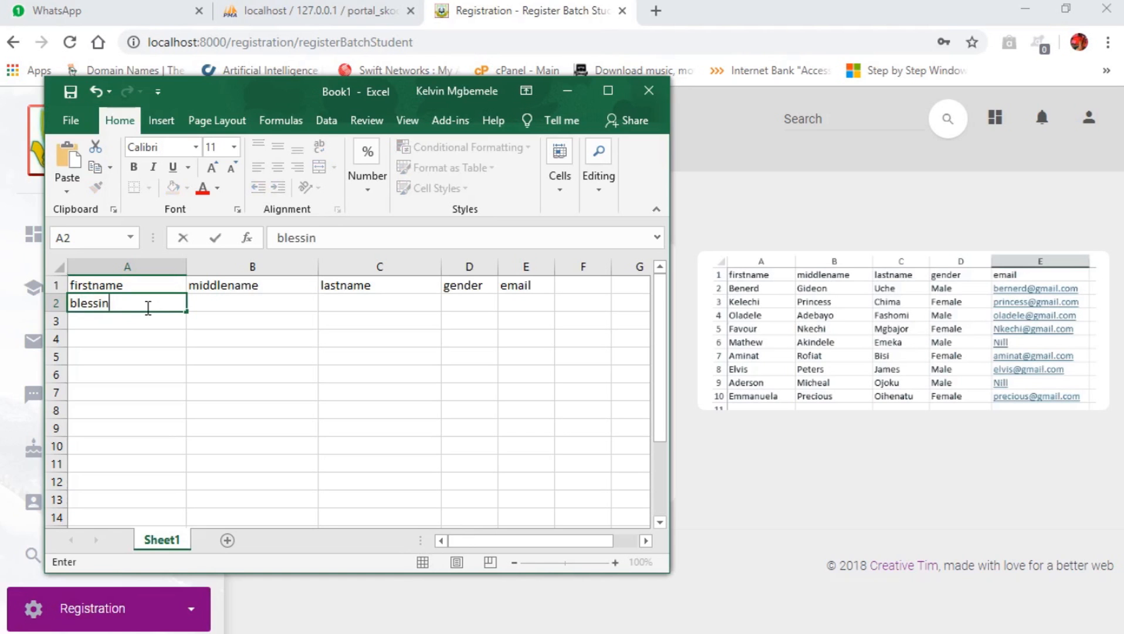
Fill row 2 with the first student's first, middle and last names, gender Female, and e-mail.
key("Tab")
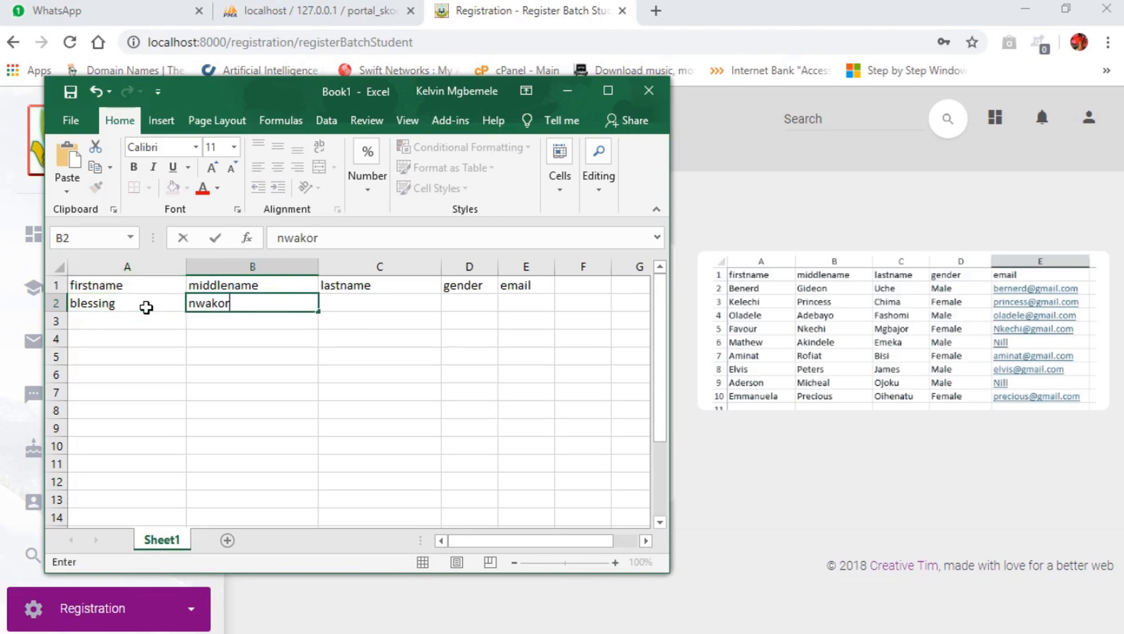
key("Tab")
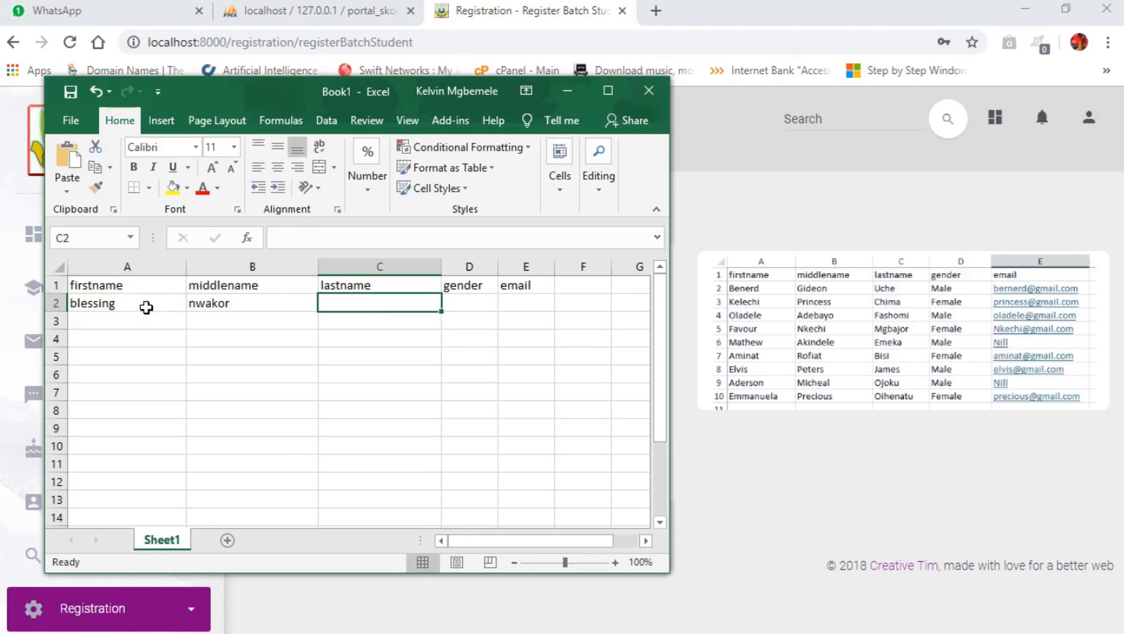
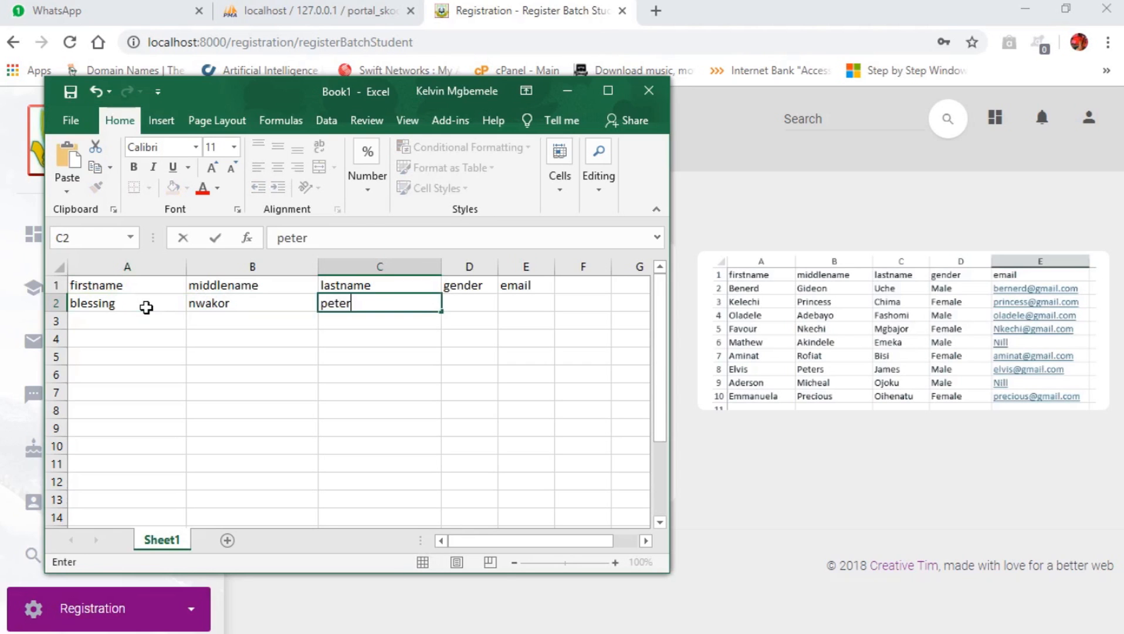
key("Tab")
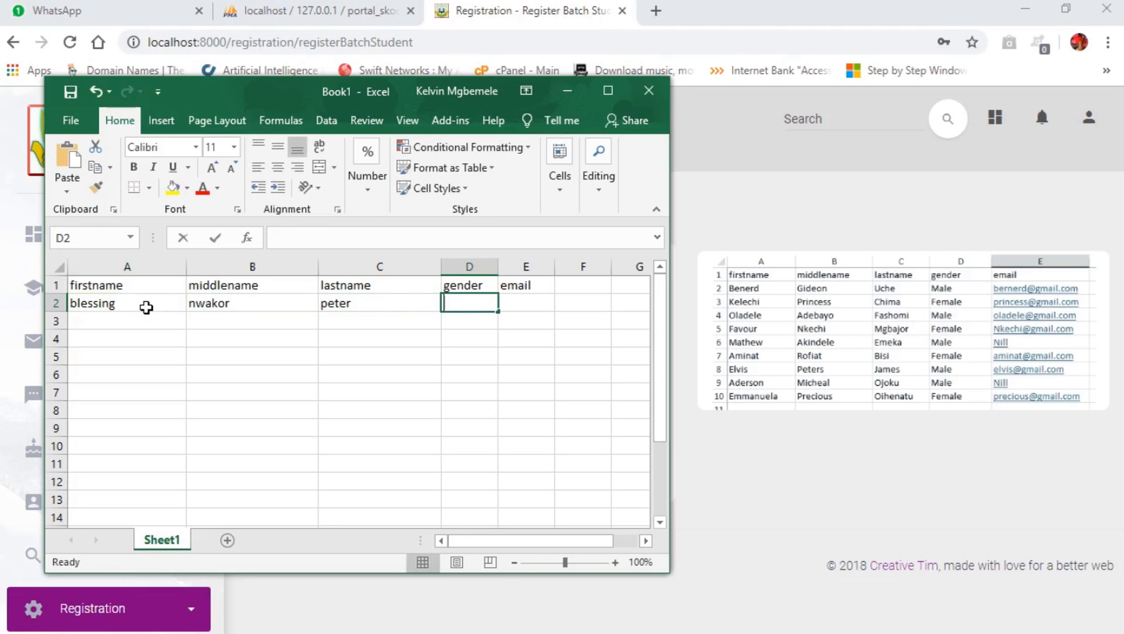
type("feaml")
key("BackSpace")
key("BackSpace")
key("BackSpace")
key("BackSpace")
key("BackSpace")
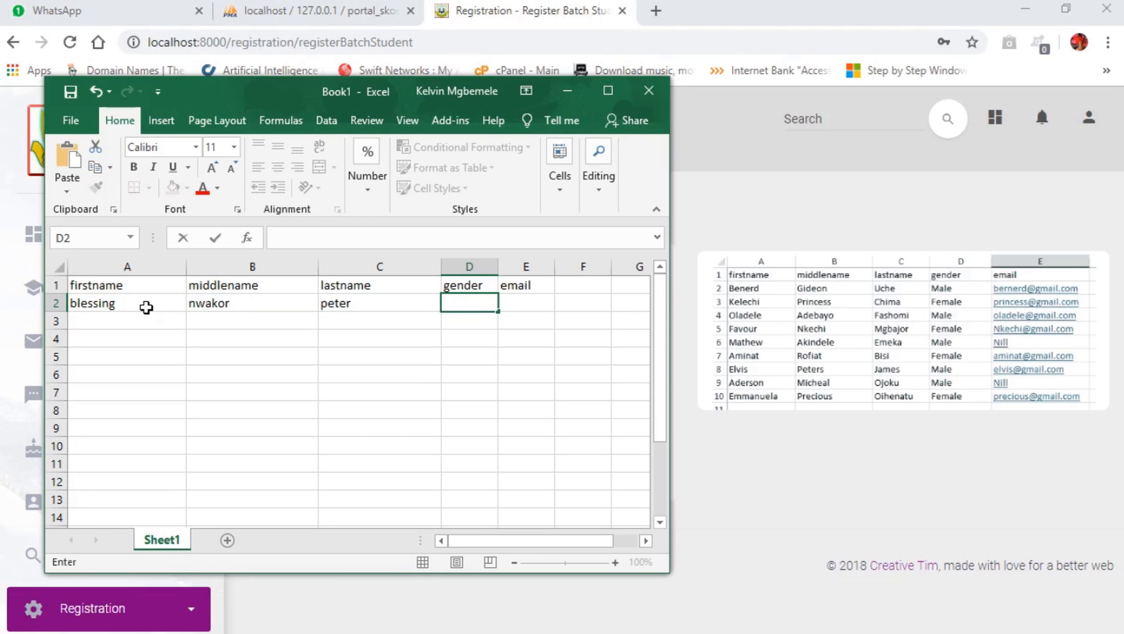
type("Female")
key("Tab")
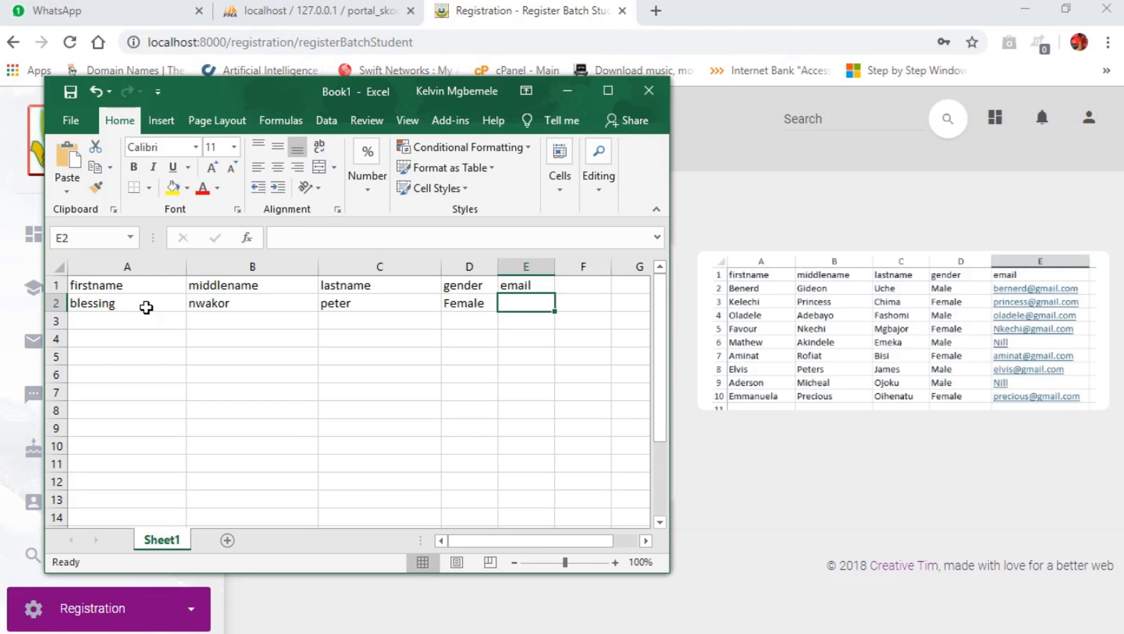
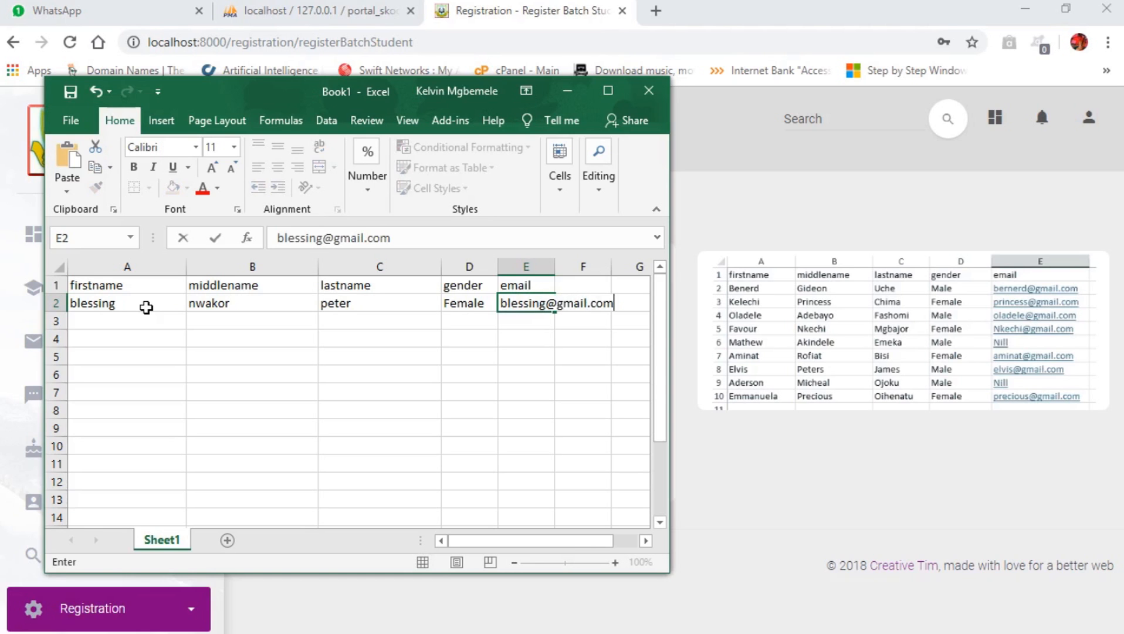
key("Tab")
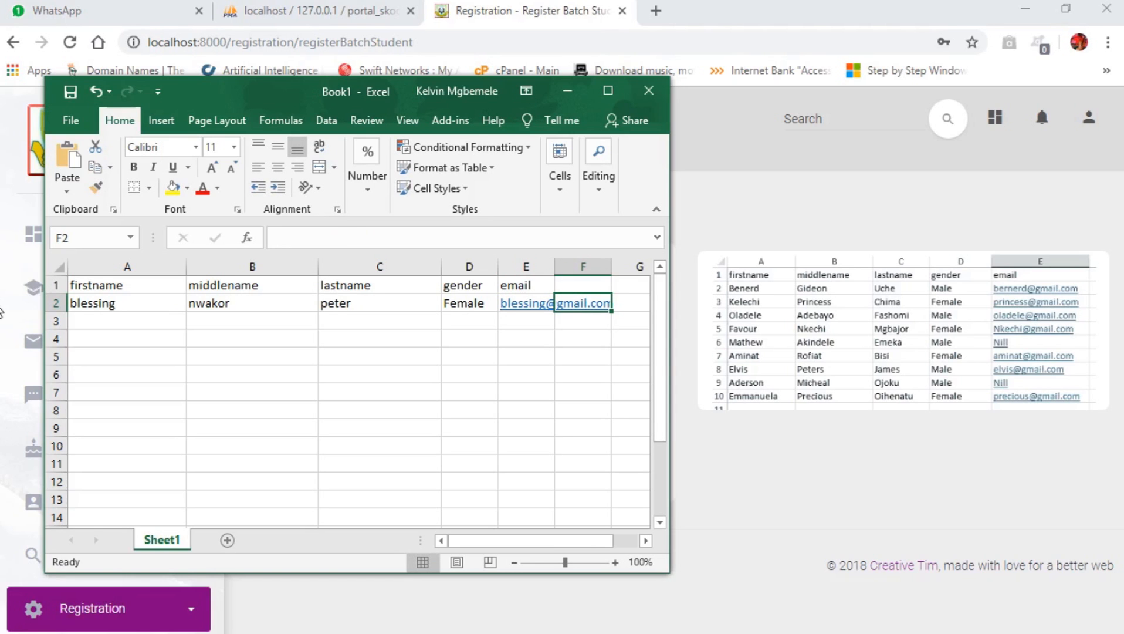
left_click(120, 319)
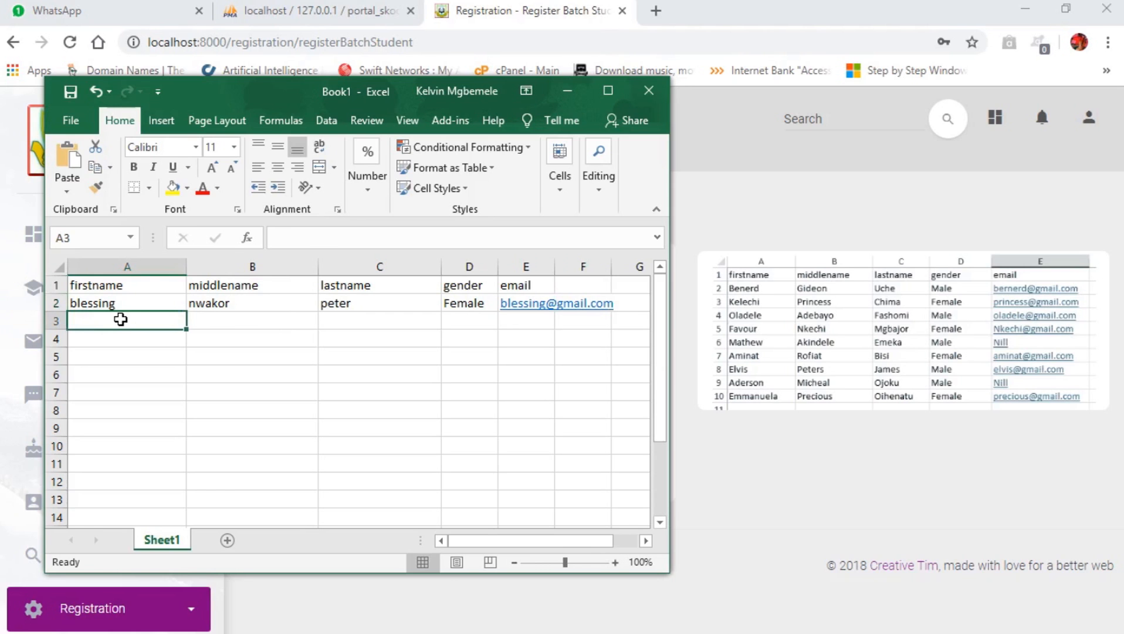
Fill row 3 with the second student's three names, gender Male, and e-mail address.
key("Tab")
key("Tab")
key("Tab")
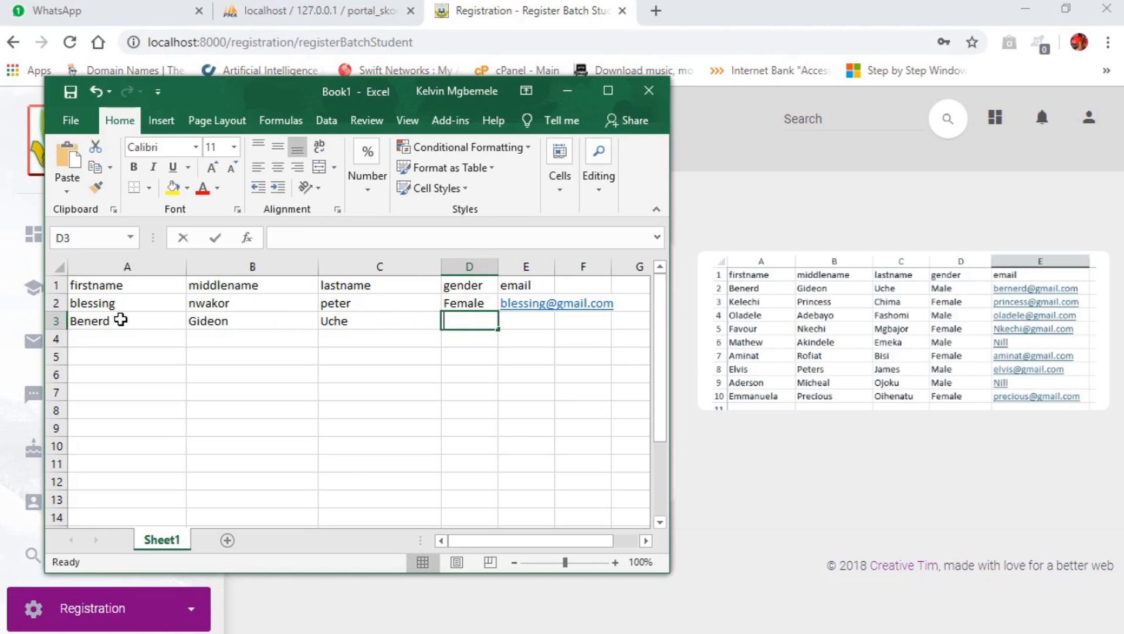
type("Male")
key("Tab")
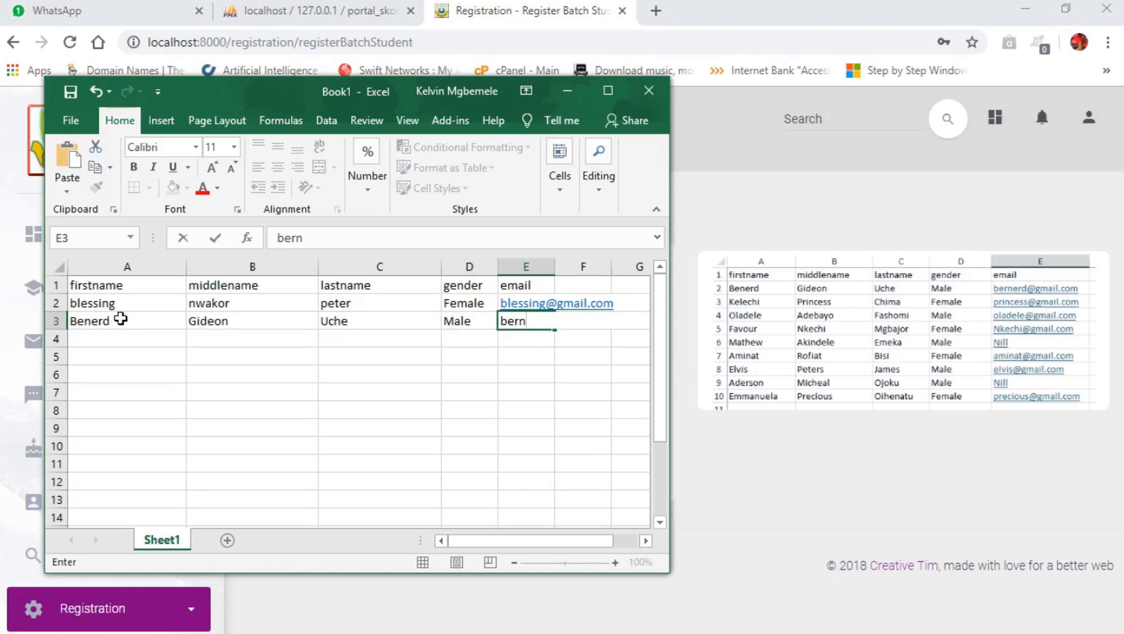
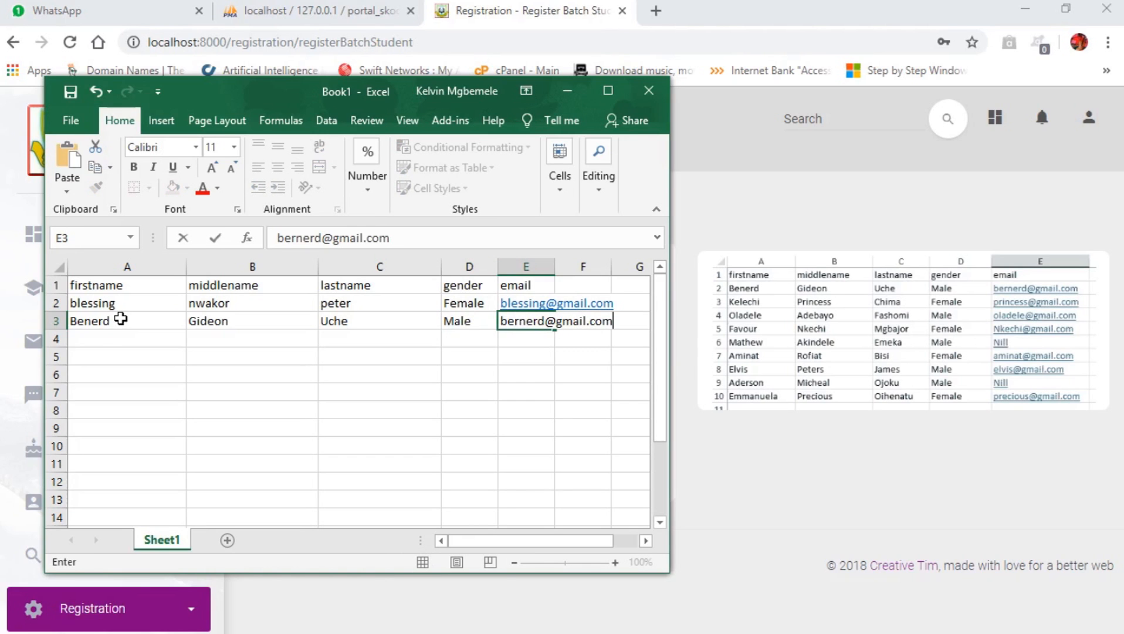
left_click(97, 338)
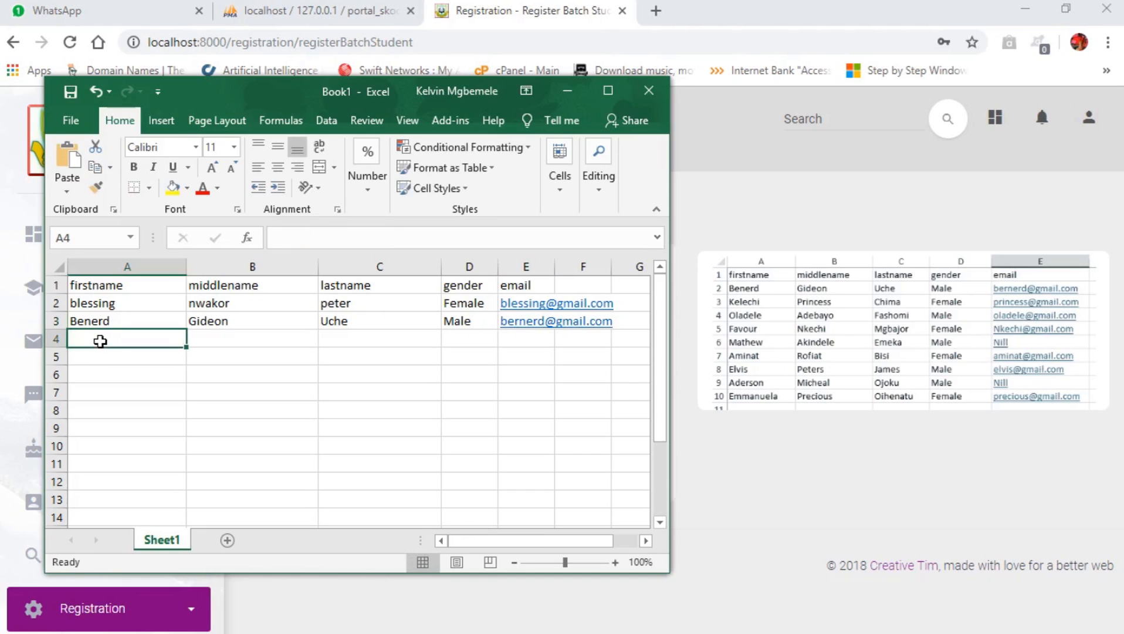
Fill row 4 with the third student's three names and gender Female, leaving e-mail blank.
key("Tab")
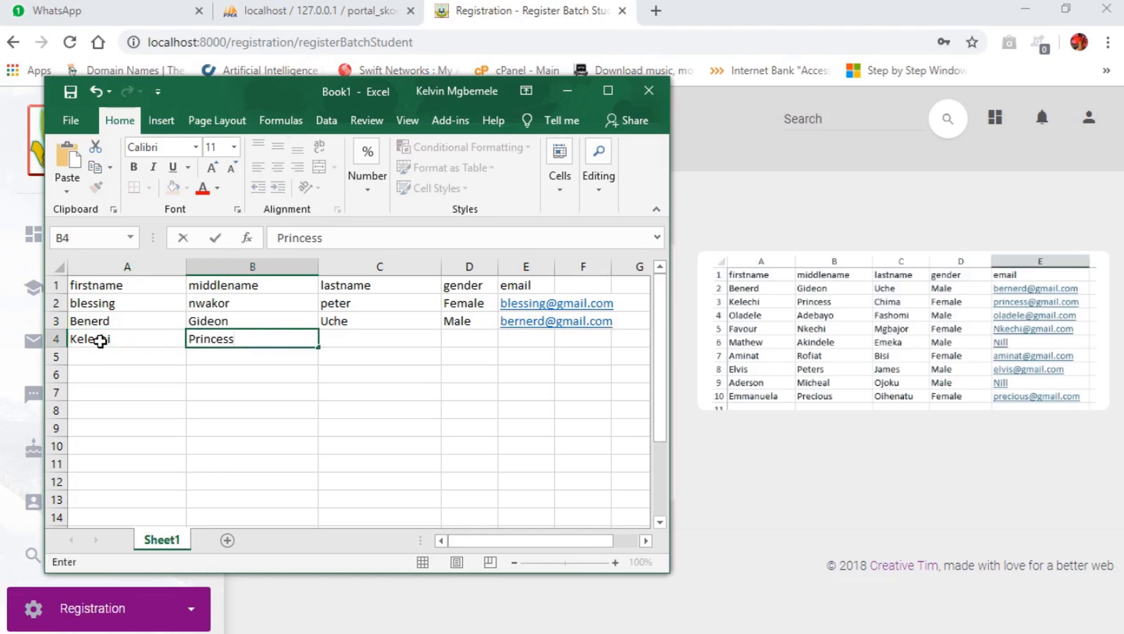
key("Tab")
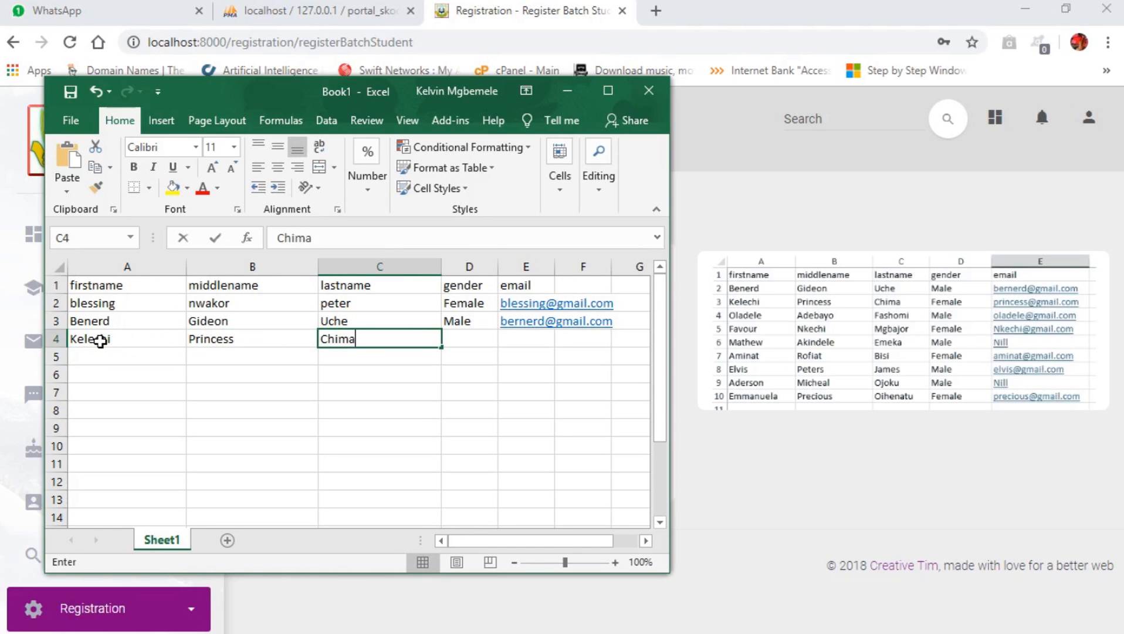
key("Tab")
type("Female")
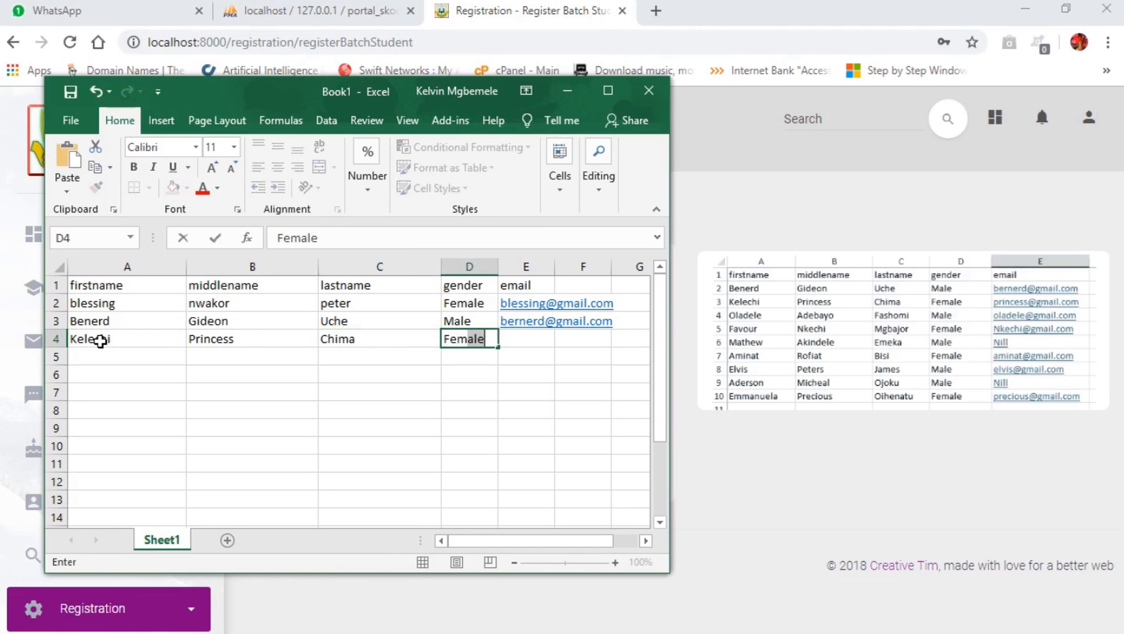
key("Tab")
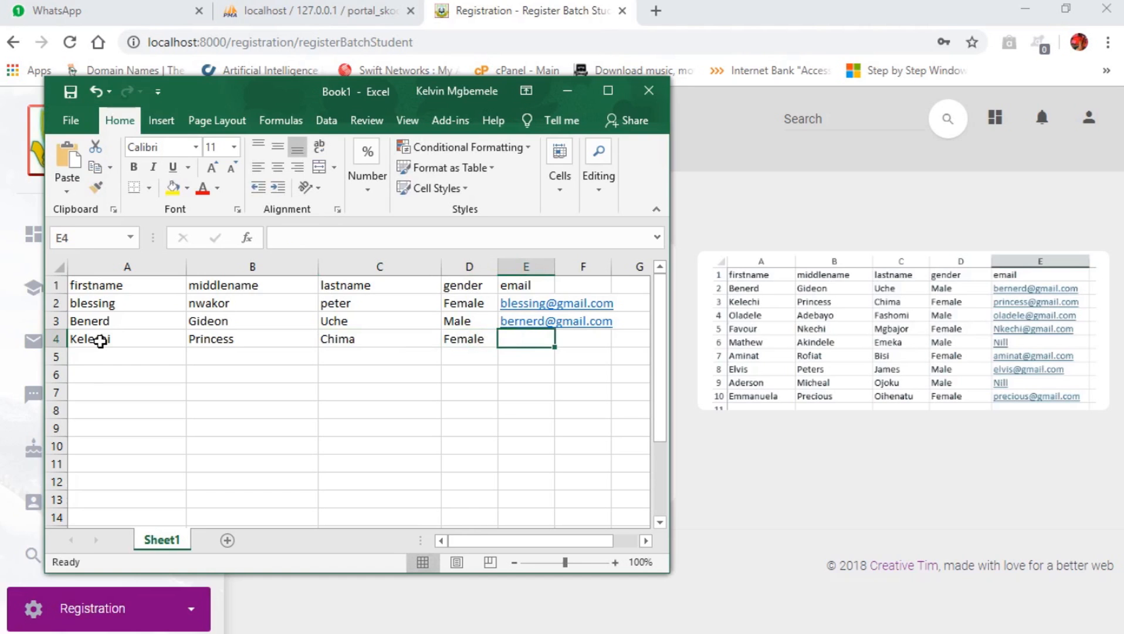
left_click(94, 354)
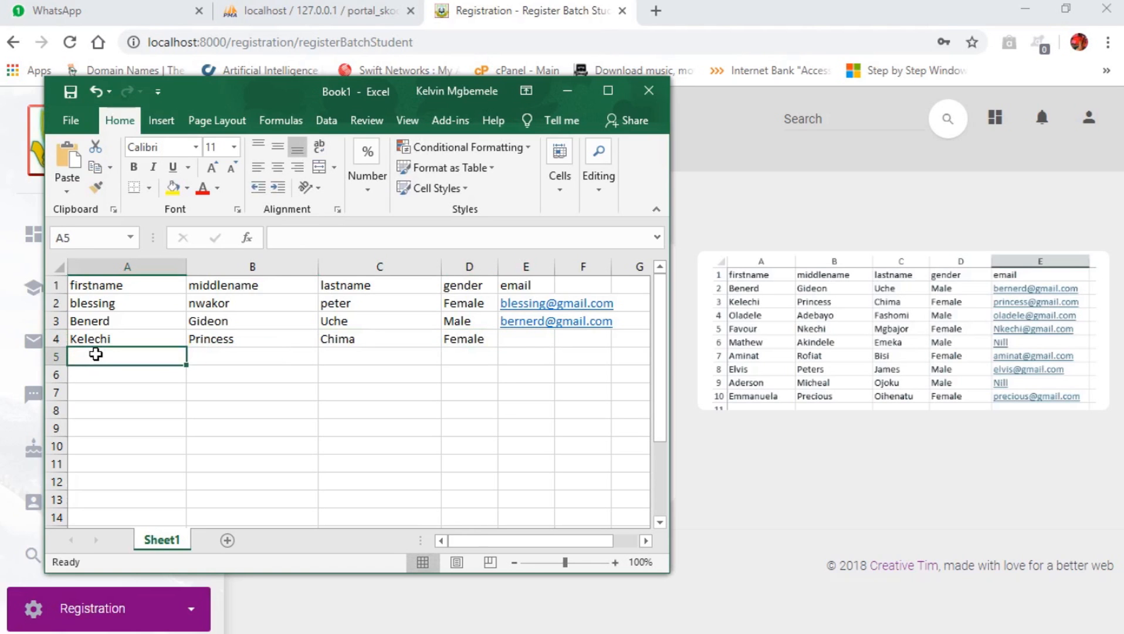
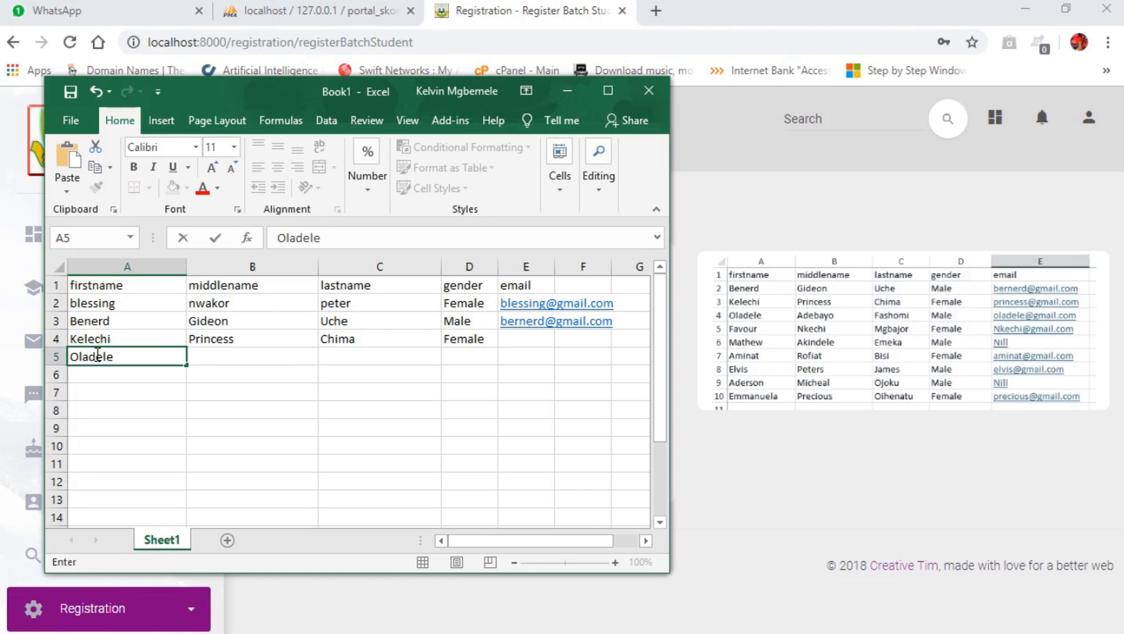
Fill row 5 with the fourth student's three names, gender Male, and e-mail address.
key("Tab")
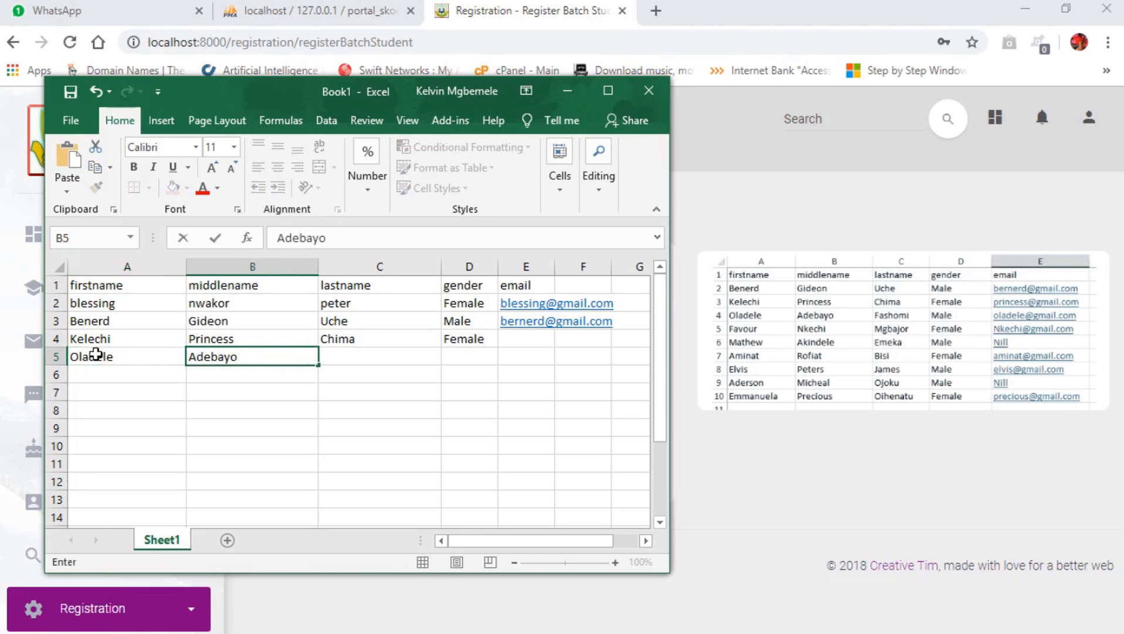
key("Tab")
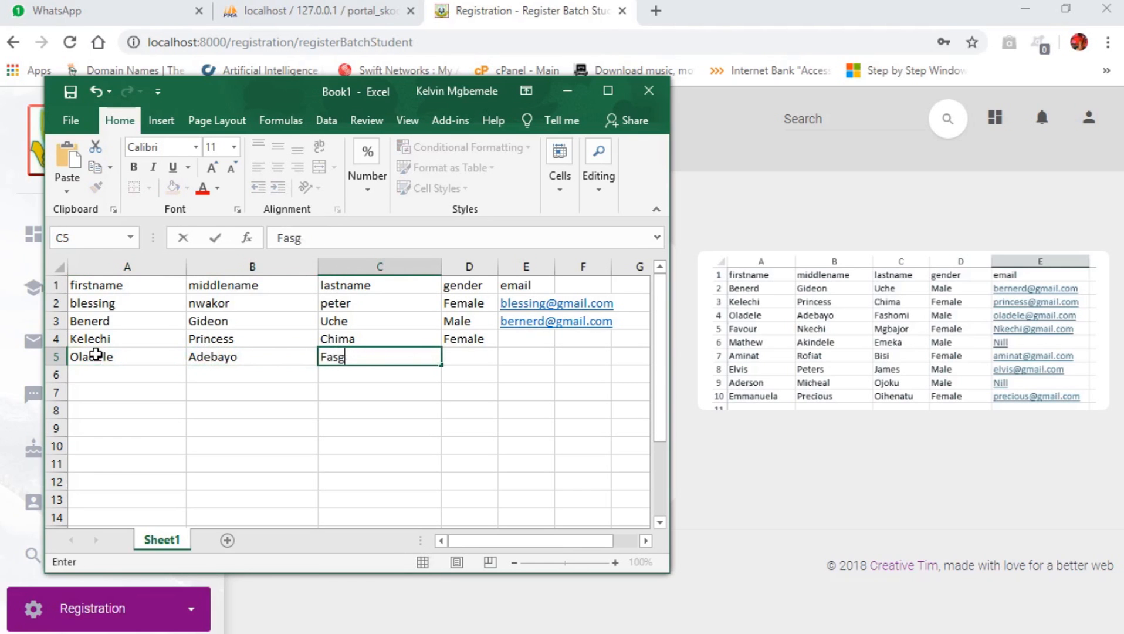
key("Tab")
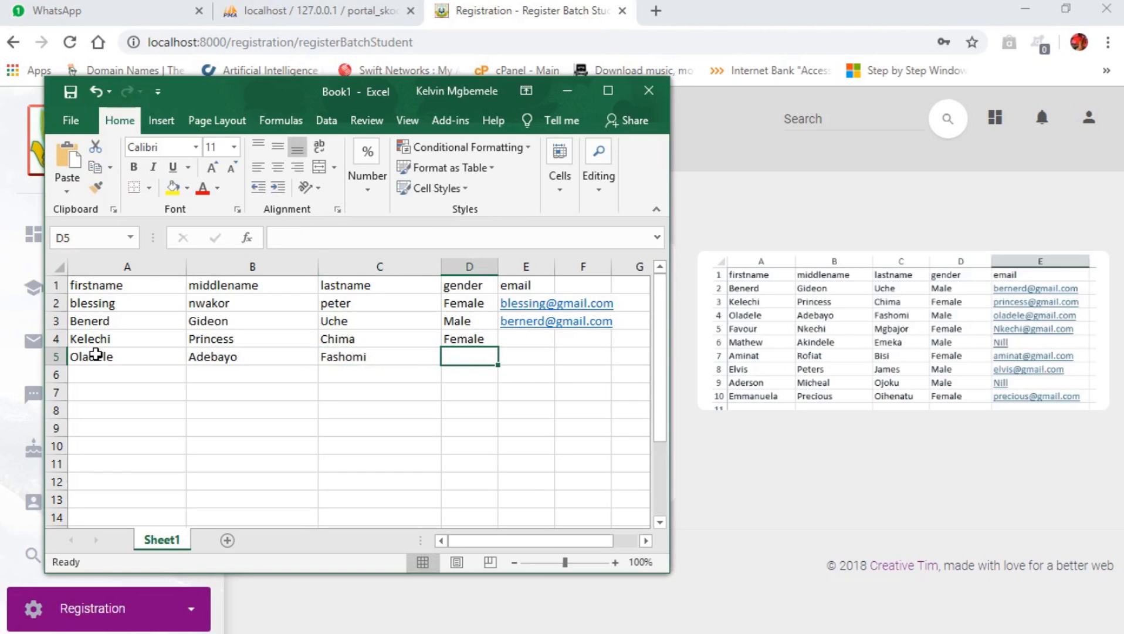
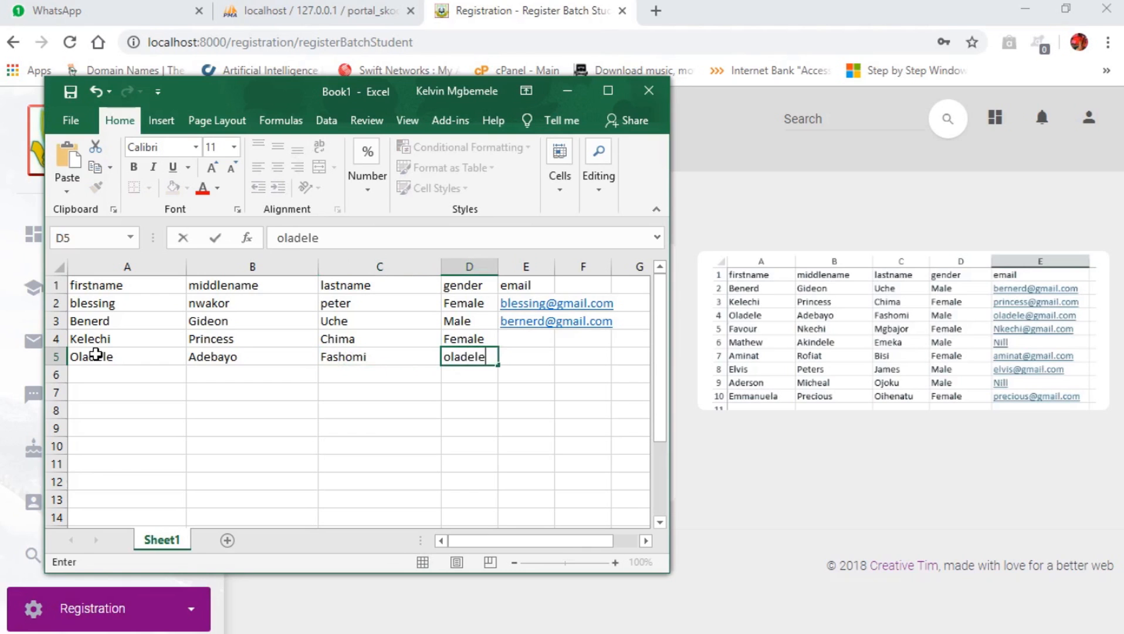
type("Male")
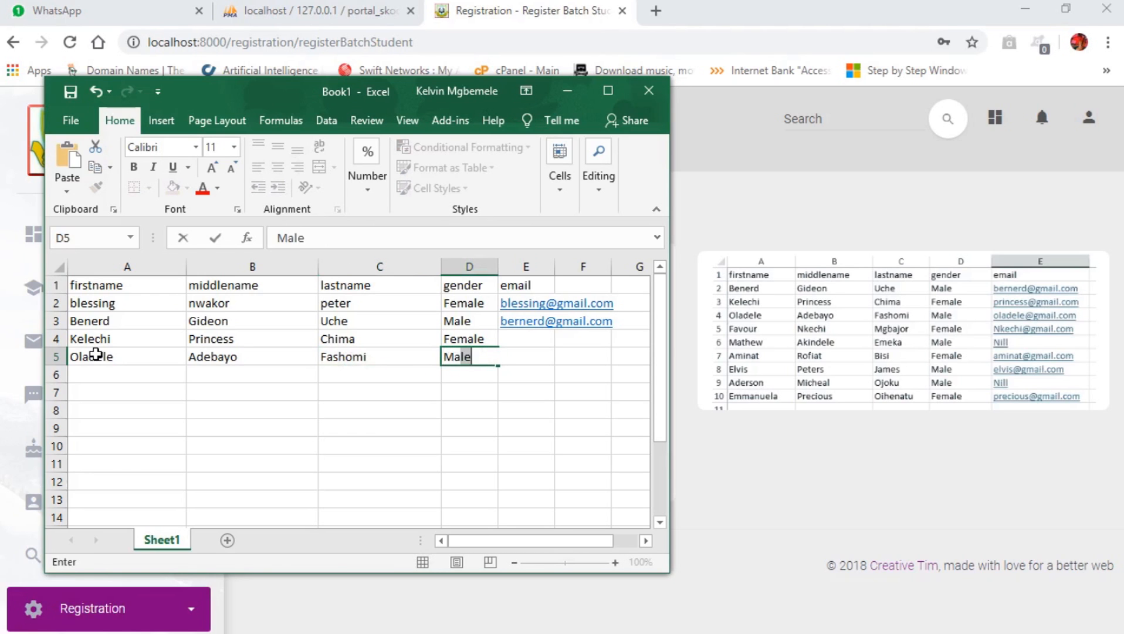
key("Tab")
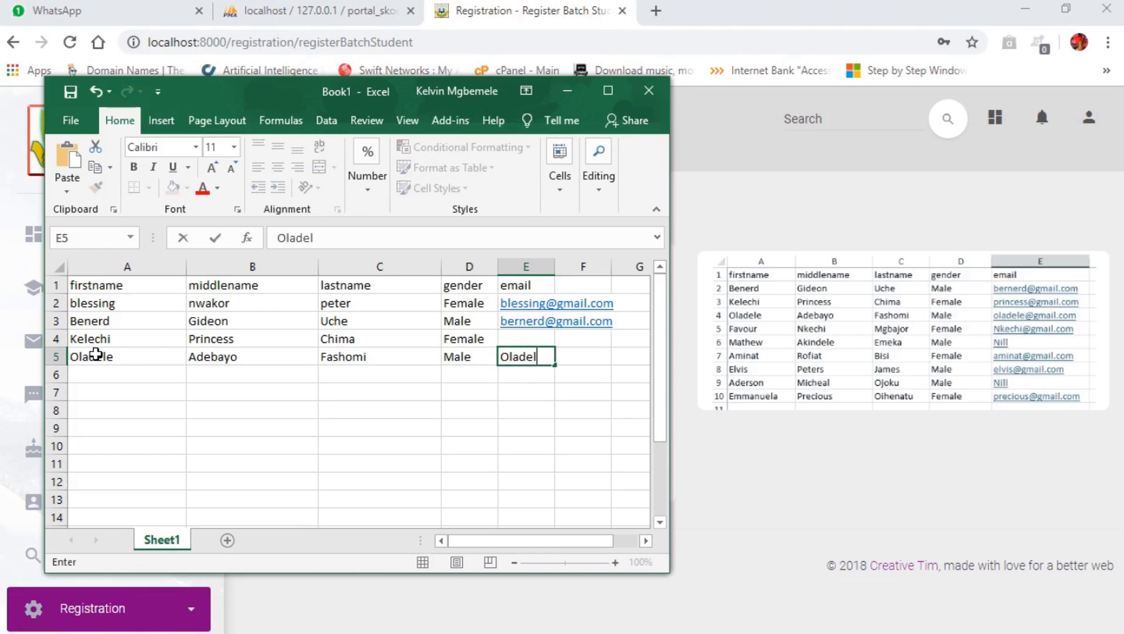
left_click(133, 374)
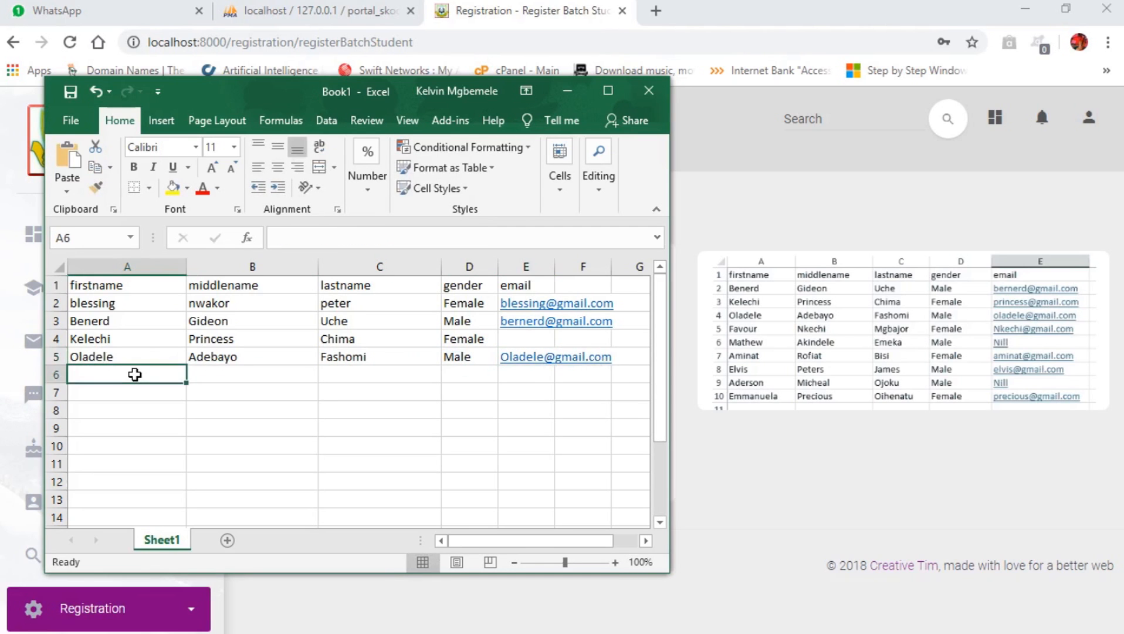
Start Save As and choose the Excel 97-2003 Workbook (*.xls) file type.
left_click(75, 123)
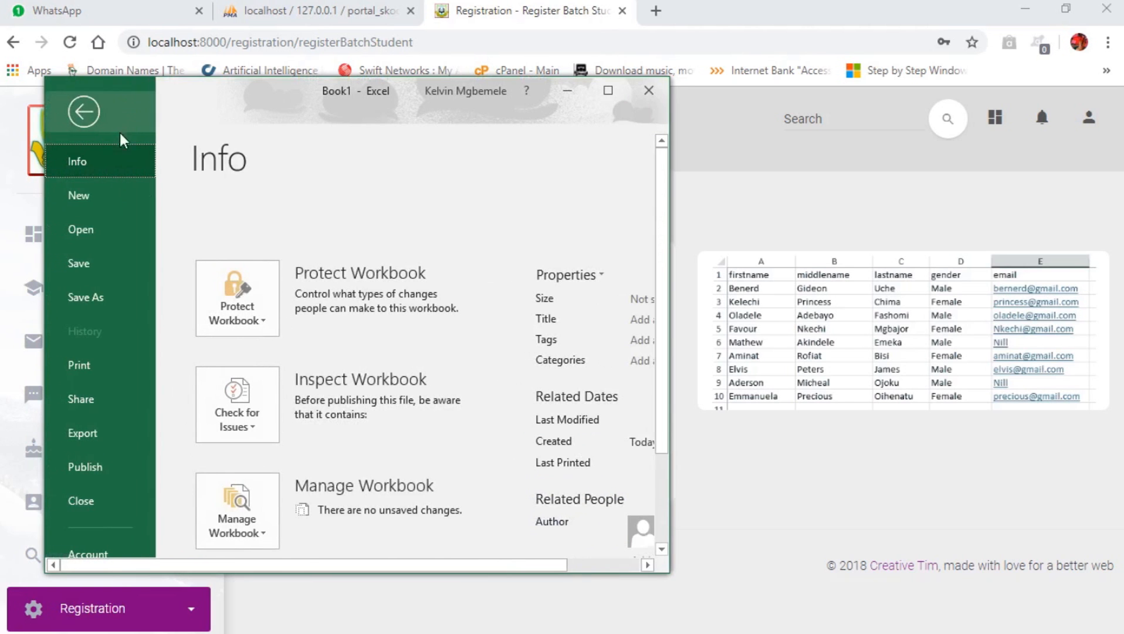
left_click(100, 296)
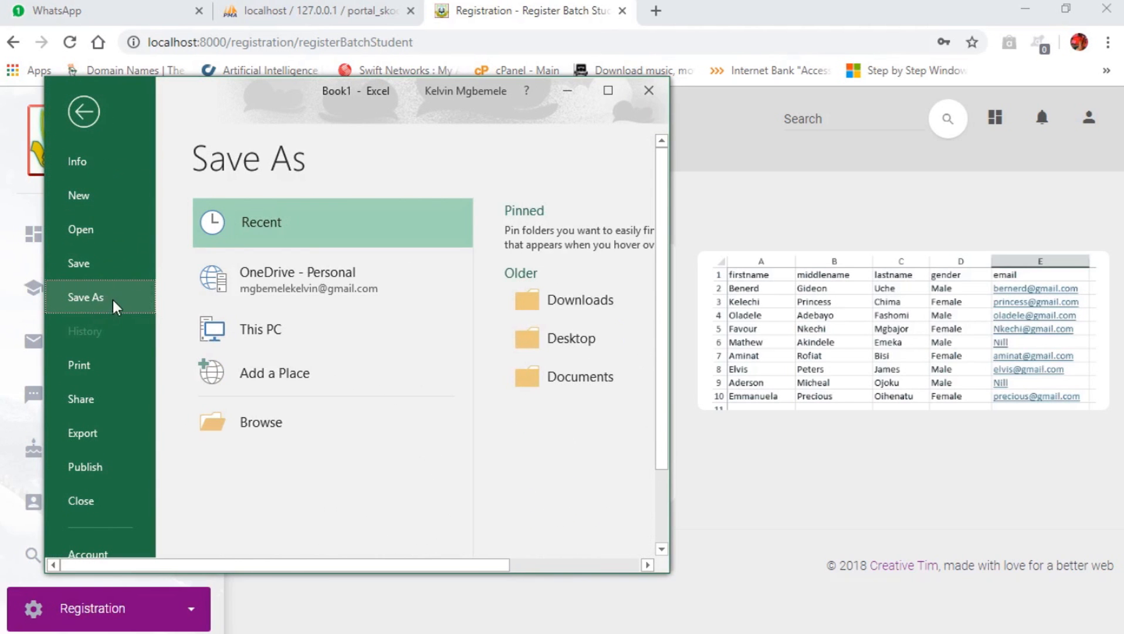
left_click(255, 420)
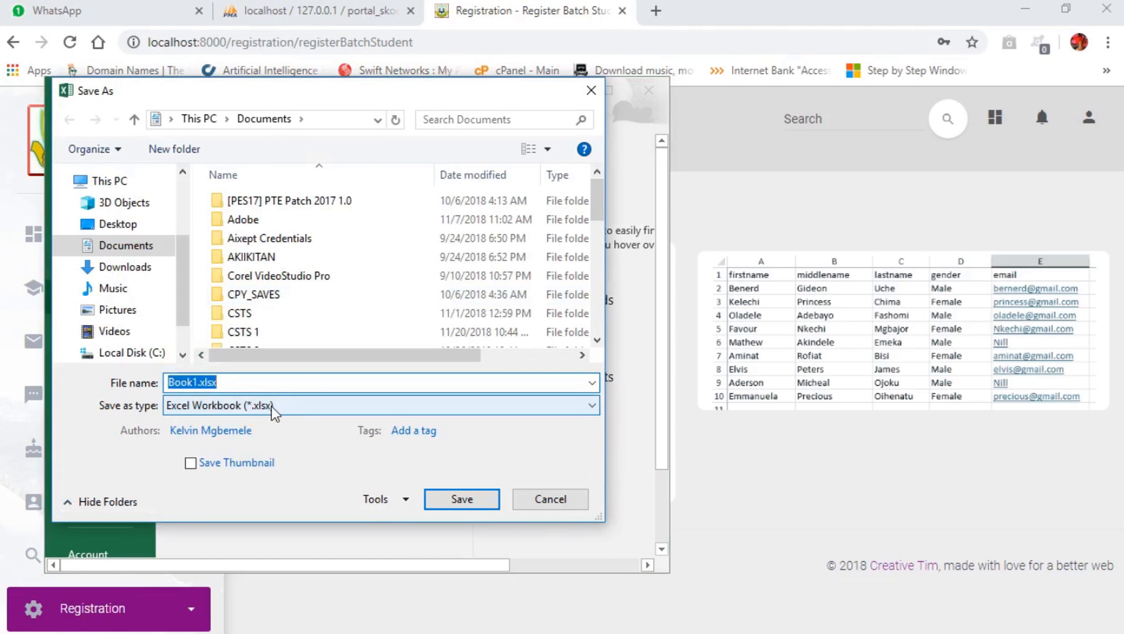
left_click(277, 406)
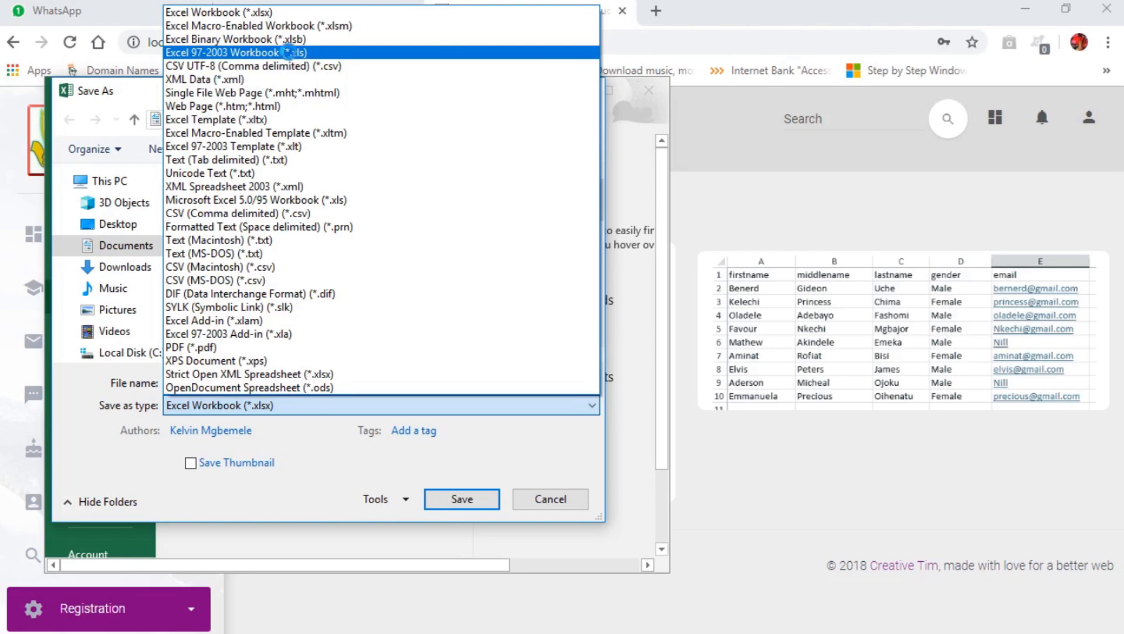
left_click(273, 52)
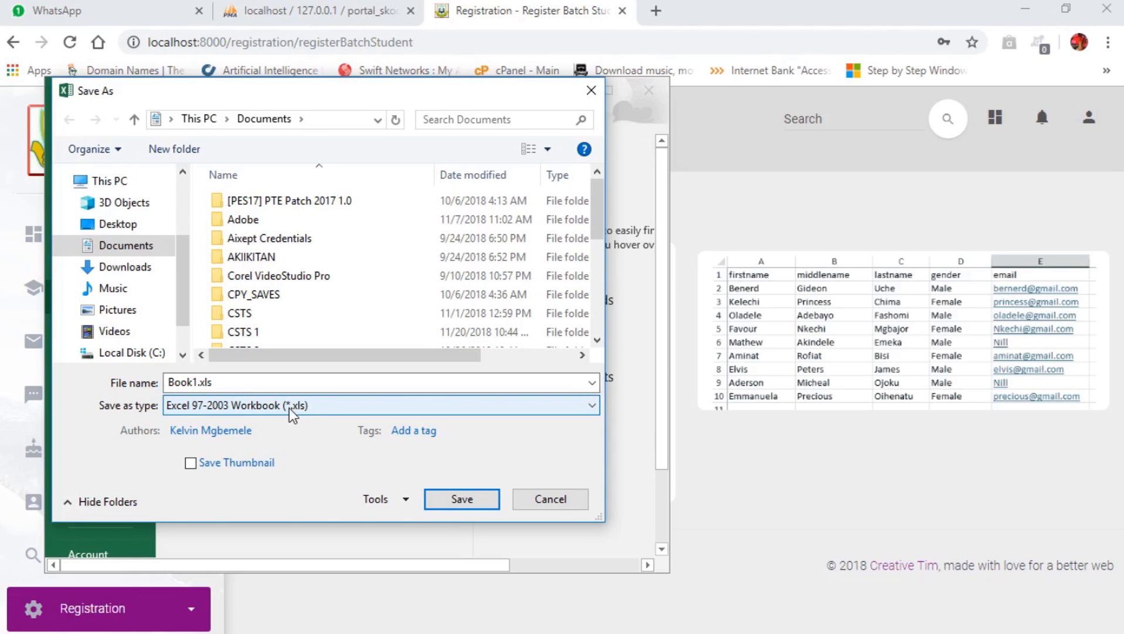
Save the sheet to the Desktop as 'batch student.xls', keep the older format, and close Excel.
double_click(188, 383)
type("btach")
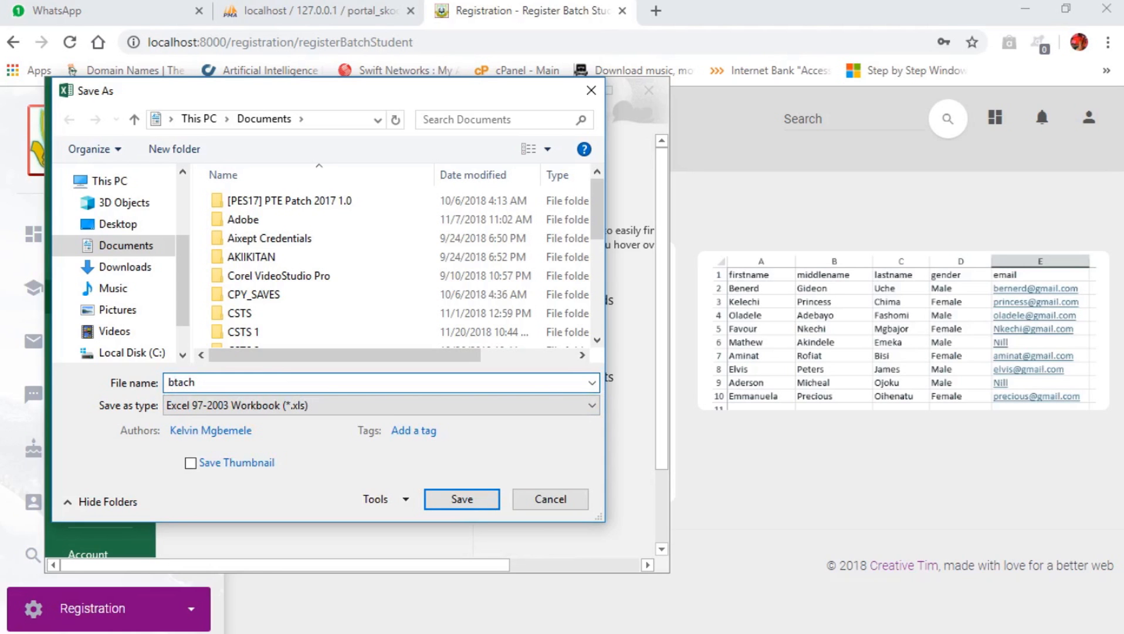
key("BackSpace")
type("atch student")
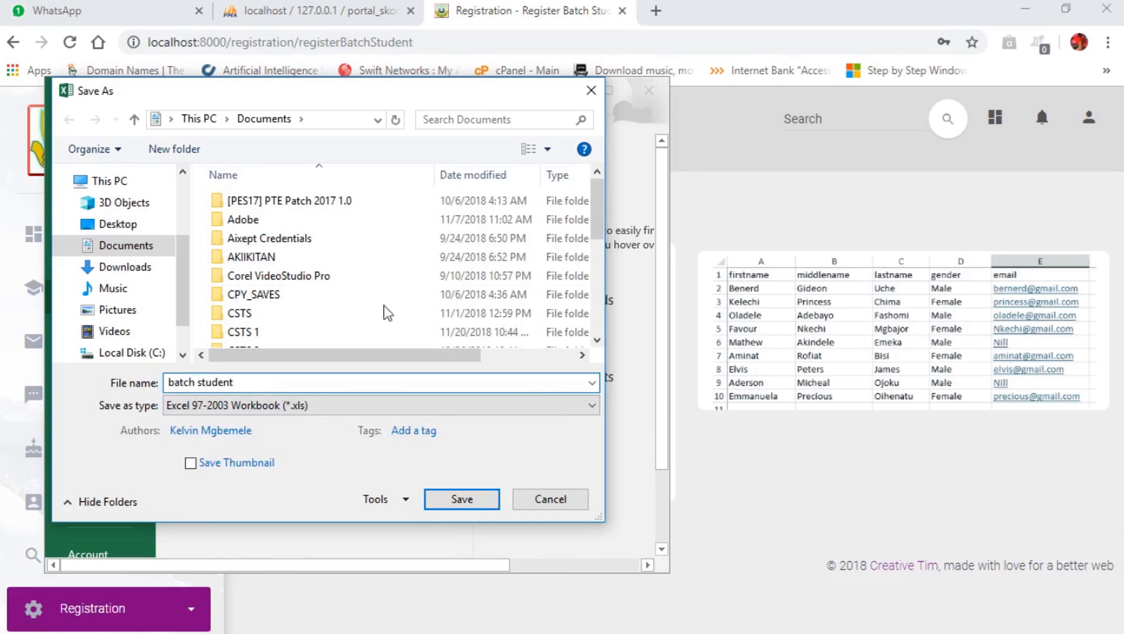
left_click(108, 226)
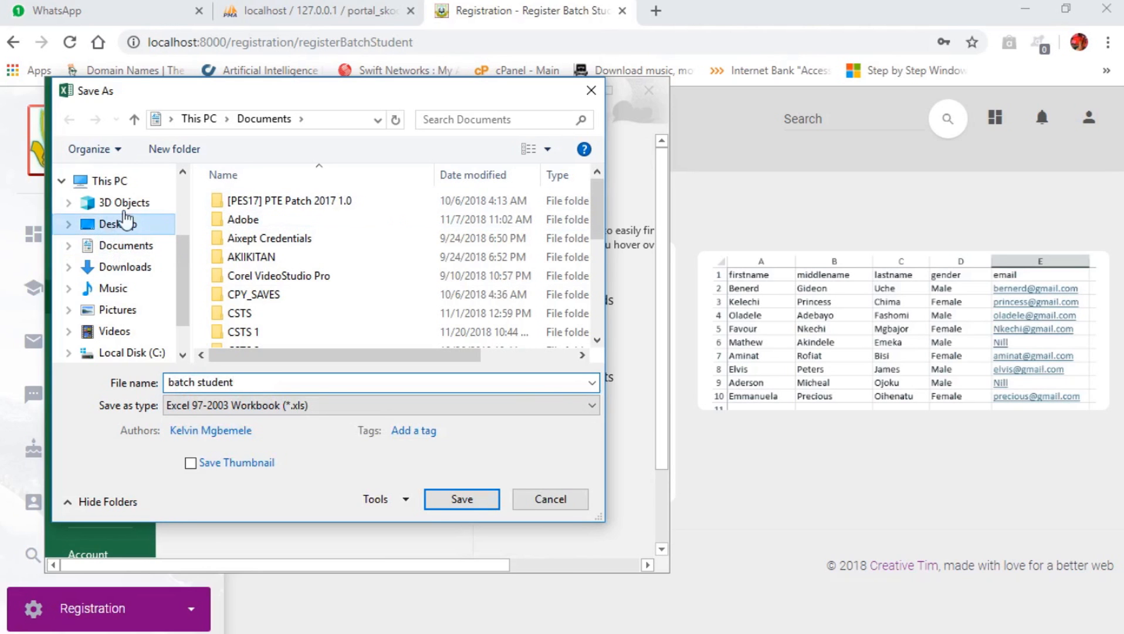
left_click(462, 499)
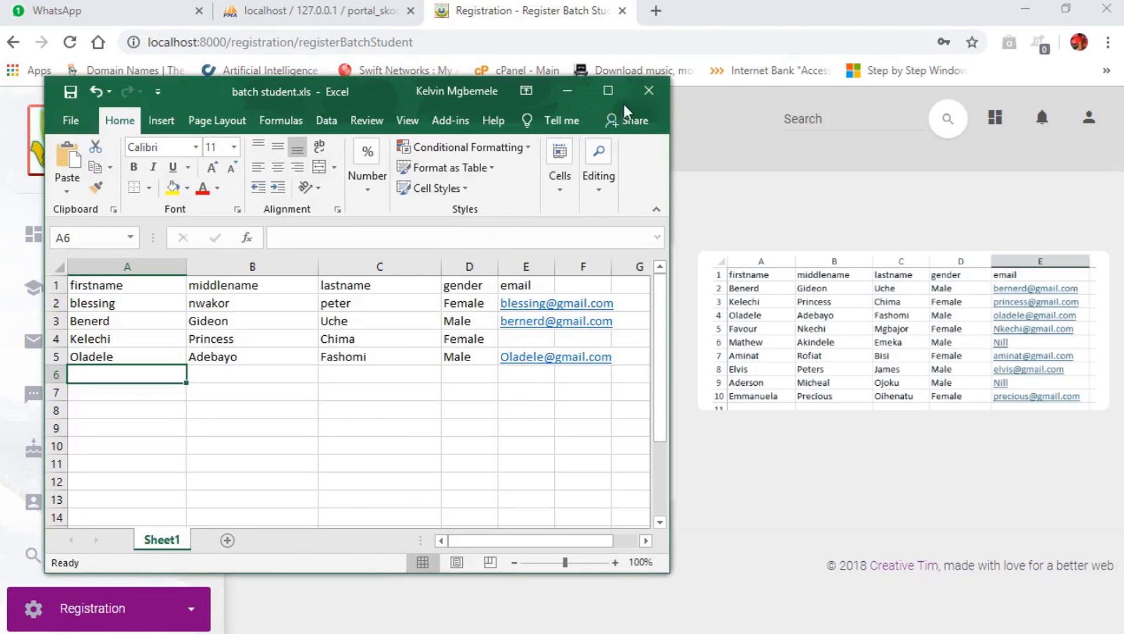
left_click(418, 448)
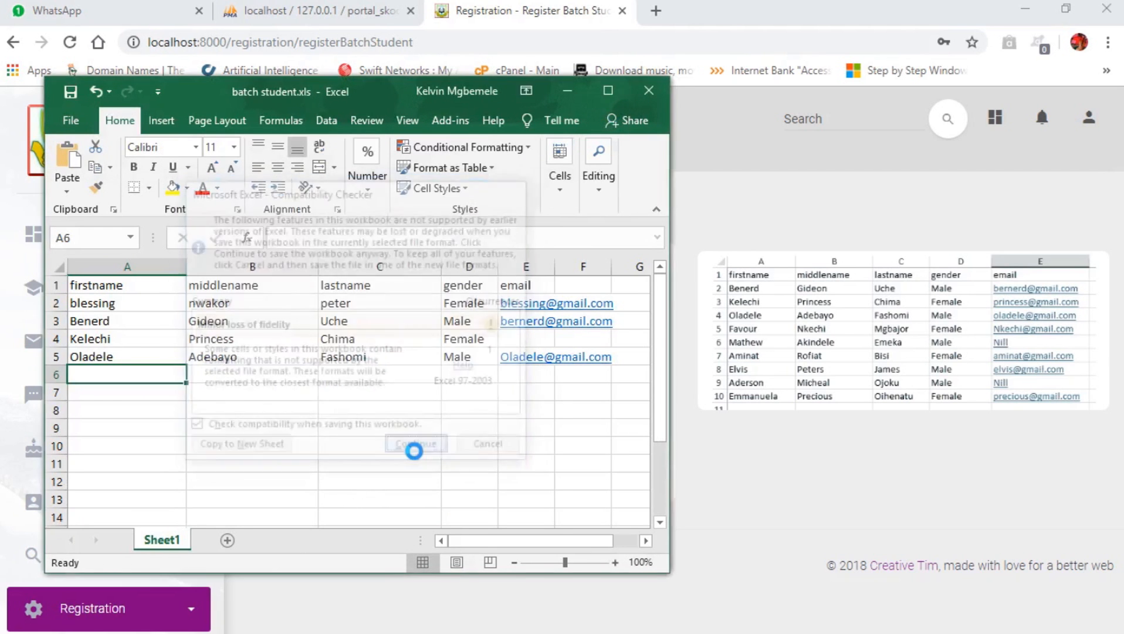
left_click(649, 90)
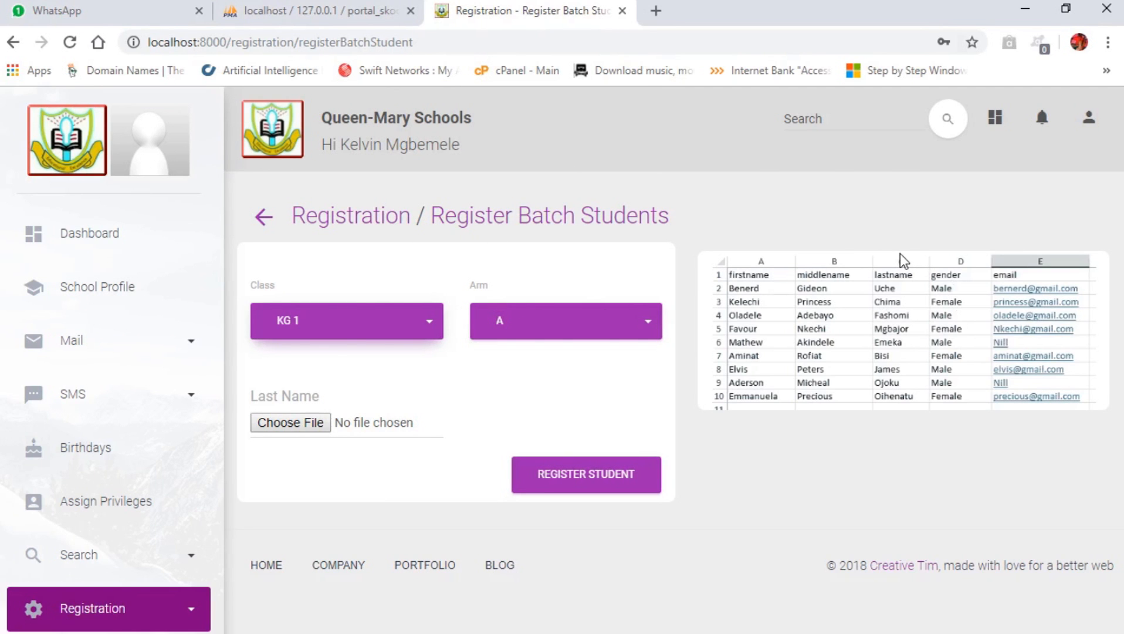
Set the registration class to JSS 1 and the class arm to A.
left_click(311, 332)
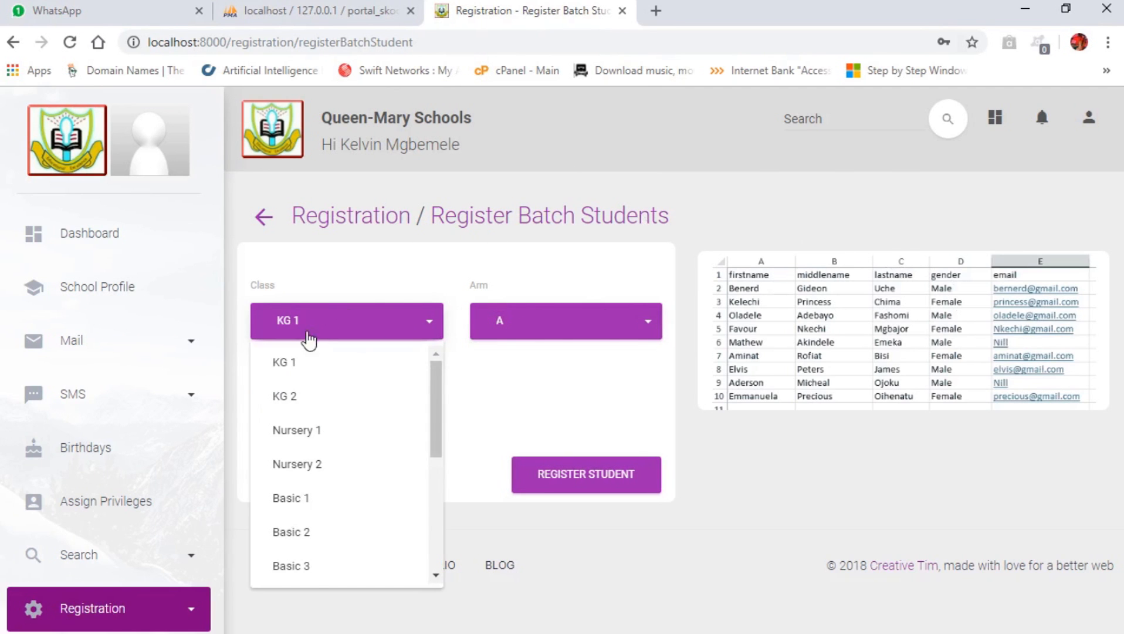
scroll(317, 445, "down", 5)
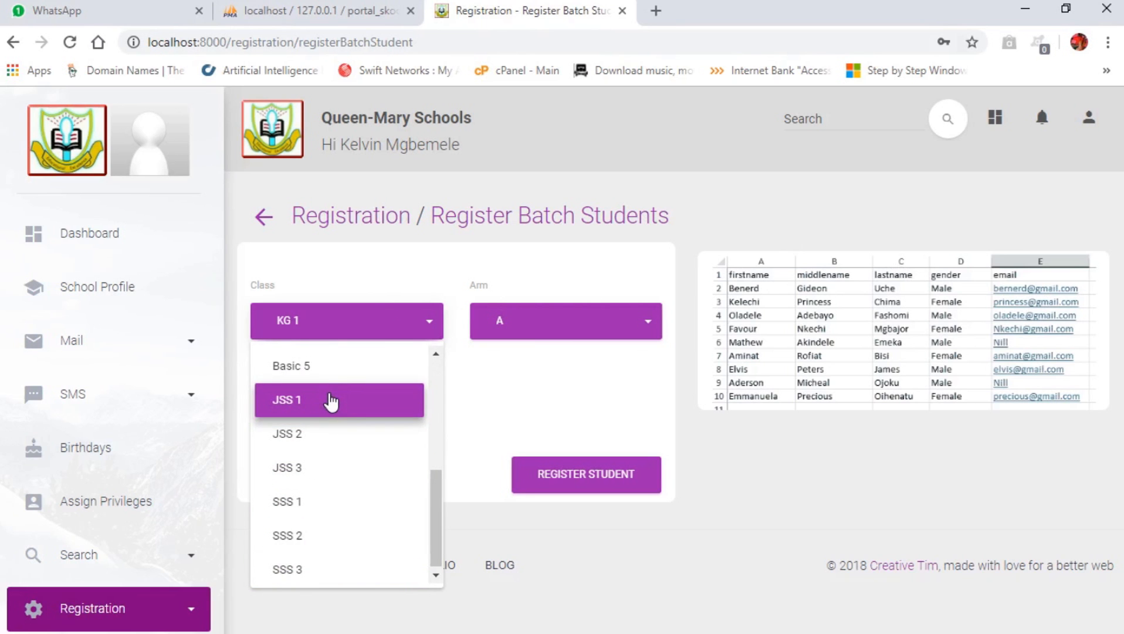
left_click(304, 409)
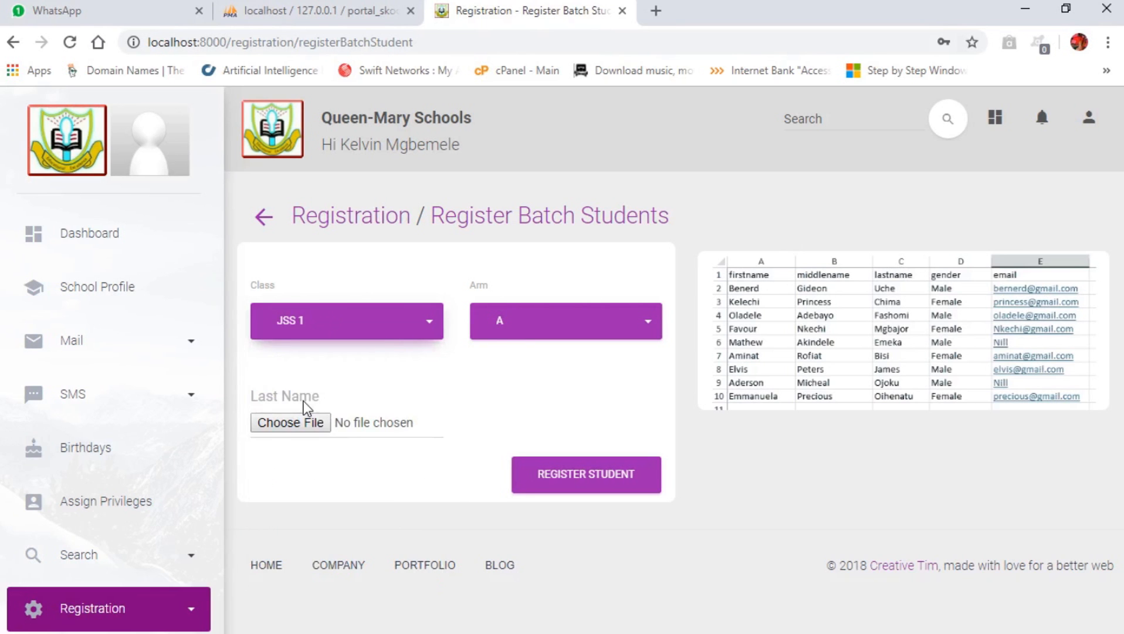
left_click(288, 330)
left_click(285, 329)
left_click(567, 328)
left_click(521, 362)
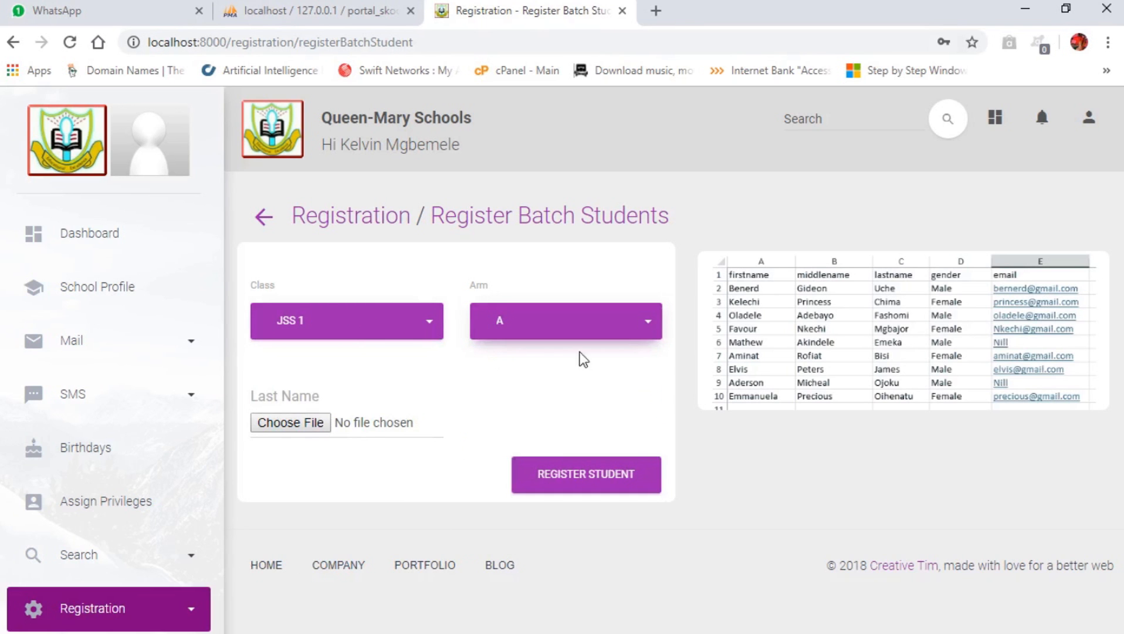
Upload batch student.xls from the Desktop and register the students.
left_click(320, 428)
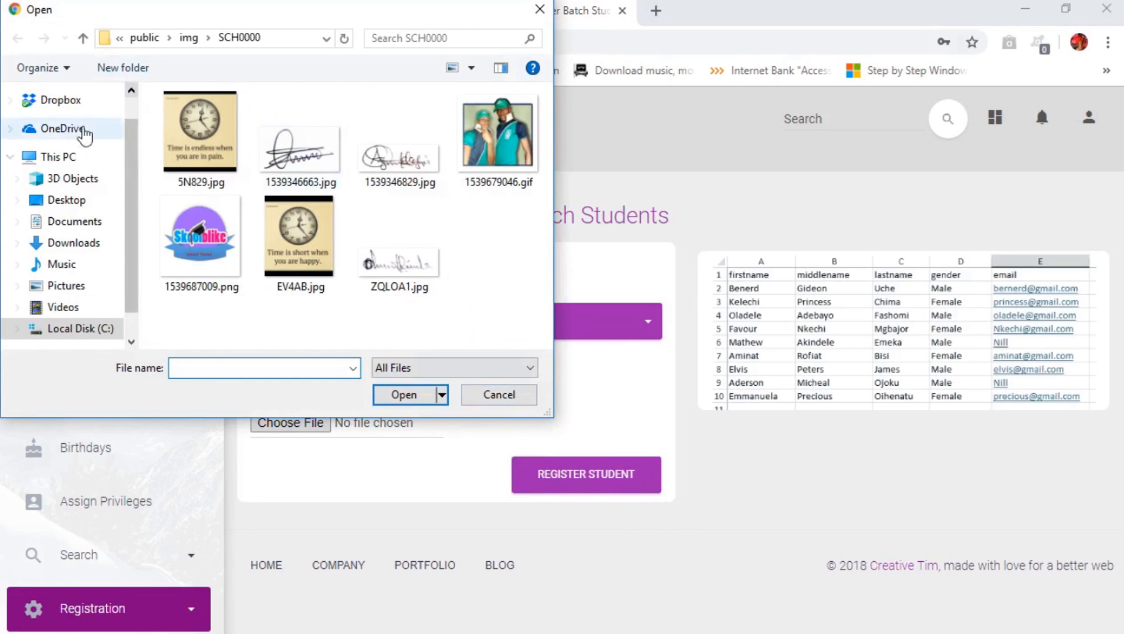
left_click(67, 208)
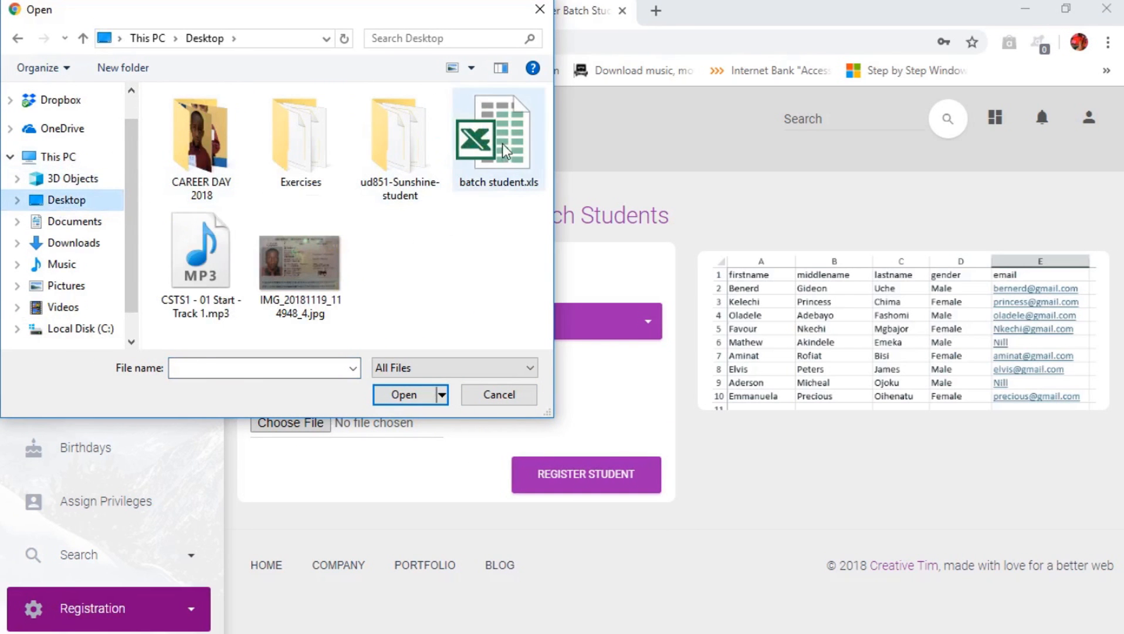
double_click(502, 155)
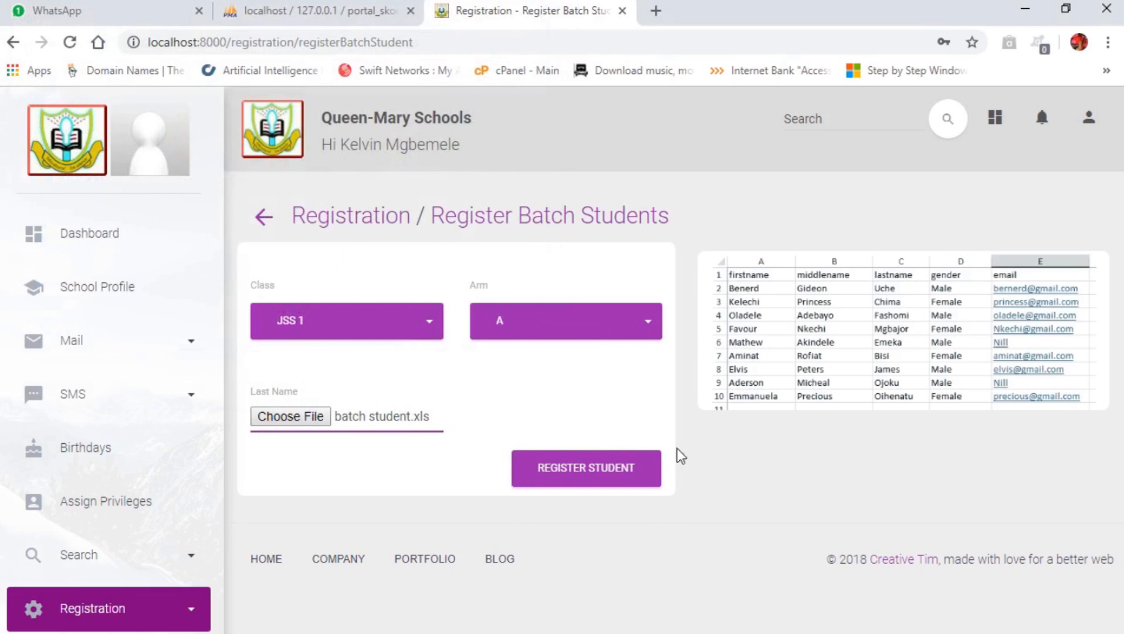
left_click(586, 477)
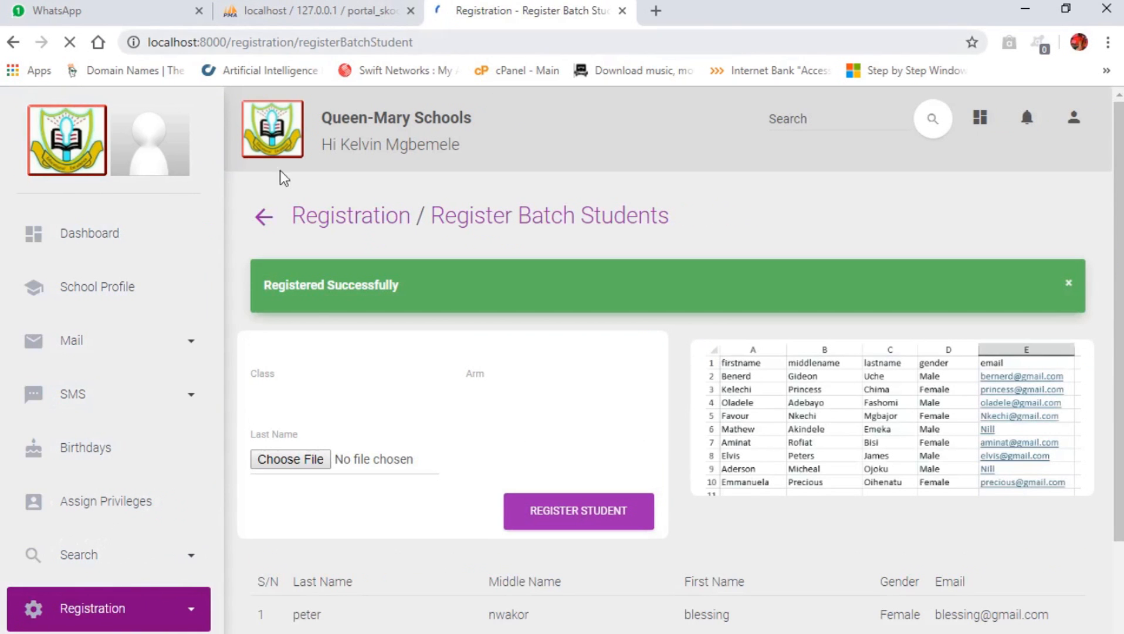
scroll(620, 396, "down", 4)
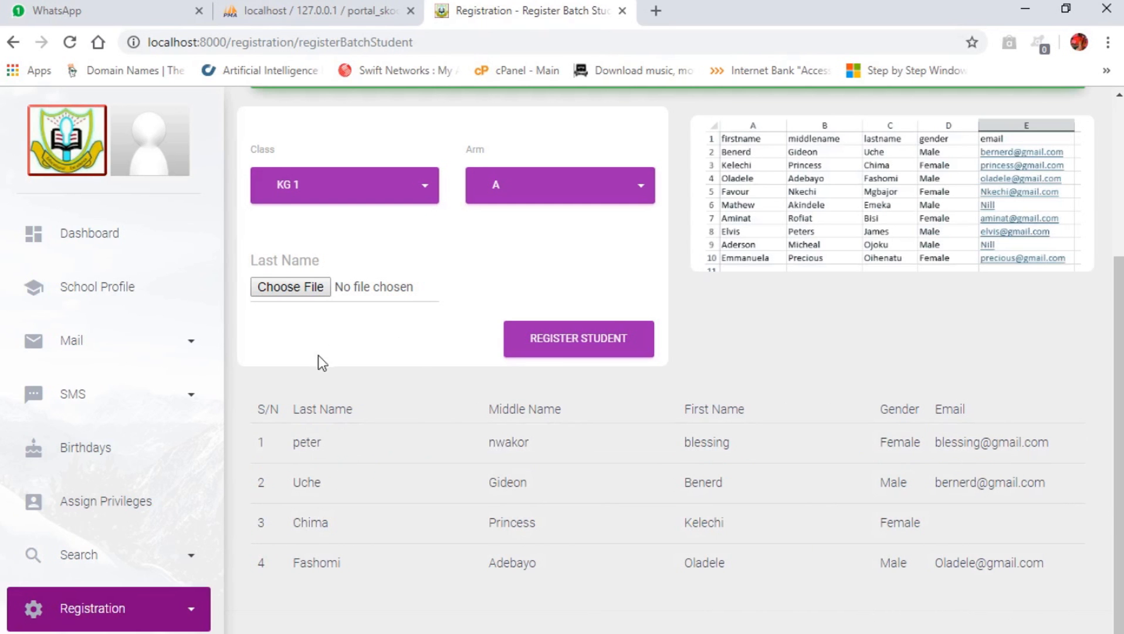
scroll(528, 469, "up", 4)
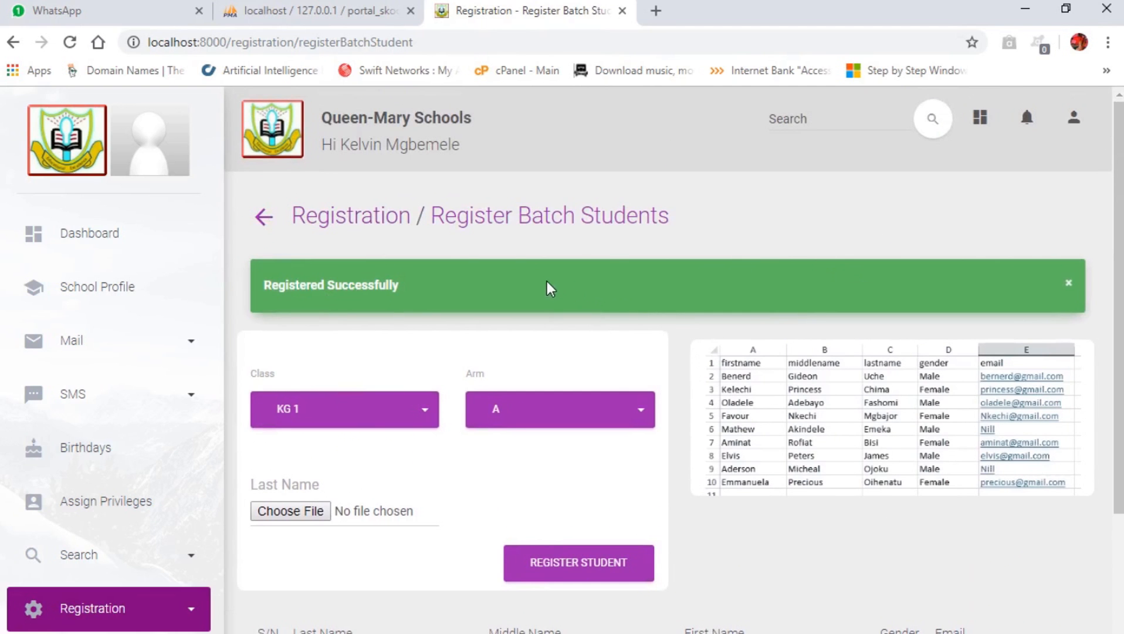
scroll(97, 422, "down", 3)
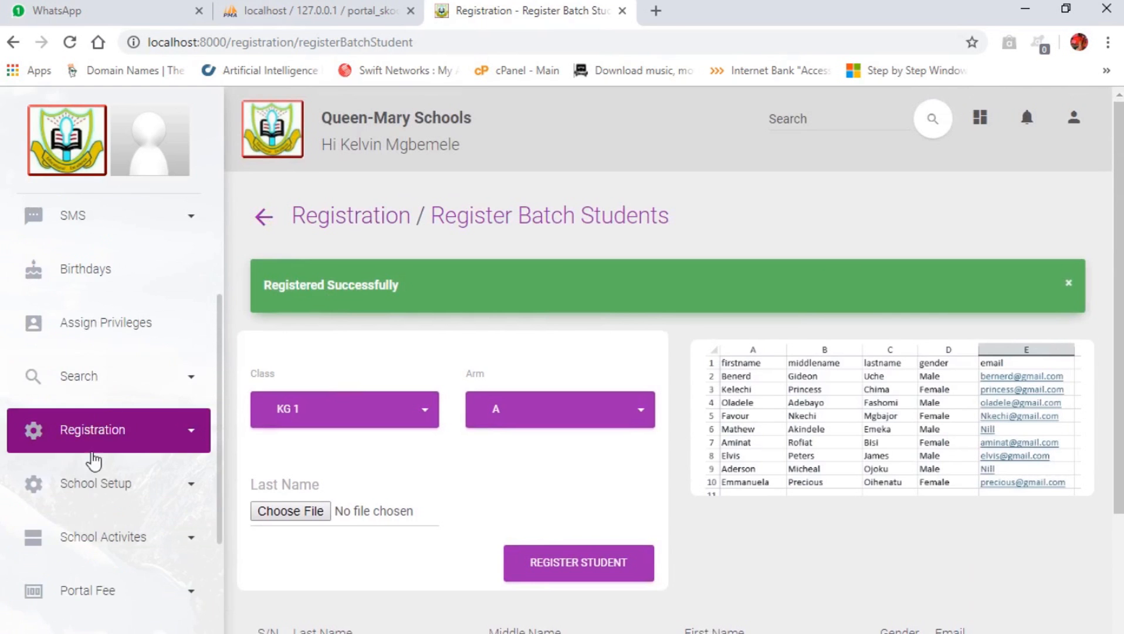
Go to the portal's Search for Student(s) page.
left_click(105, 392)
left_click(120, 485)
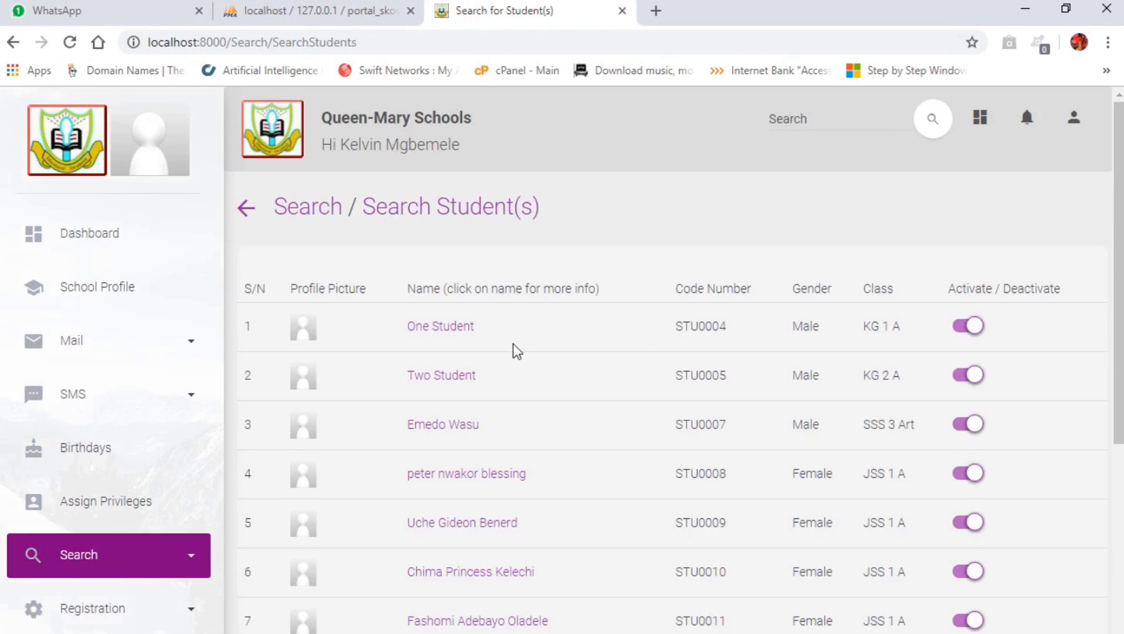
scroll(496, 281, "down", 2)
scroll(528, 481, "down", 5)
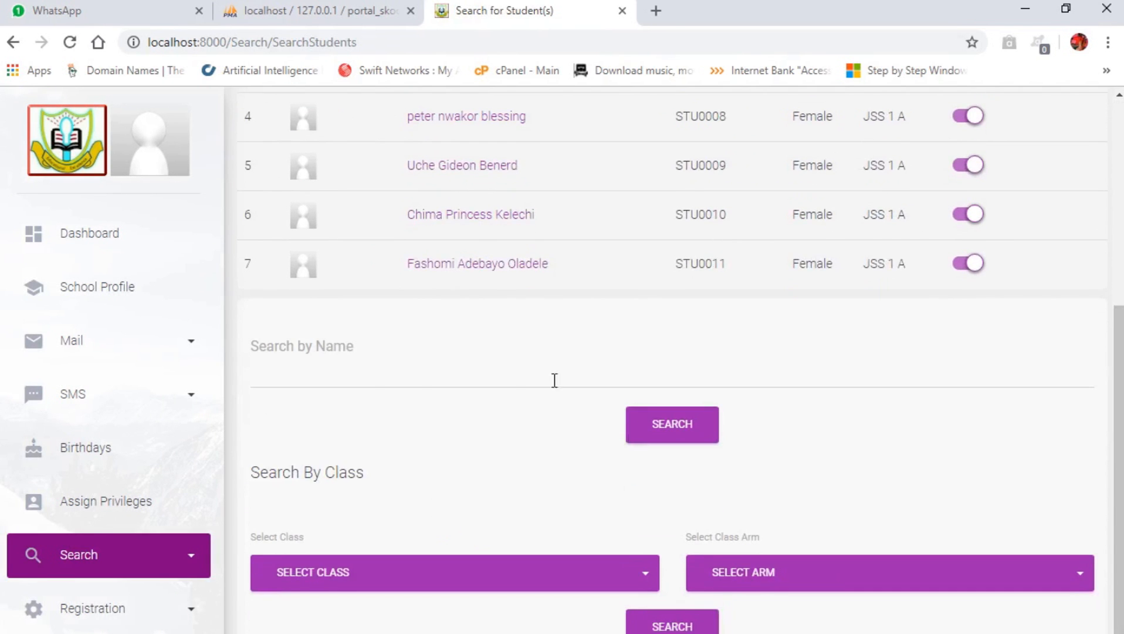
scroll(279, 282, "up", 5)
scroll(394, 220, "down", 5)
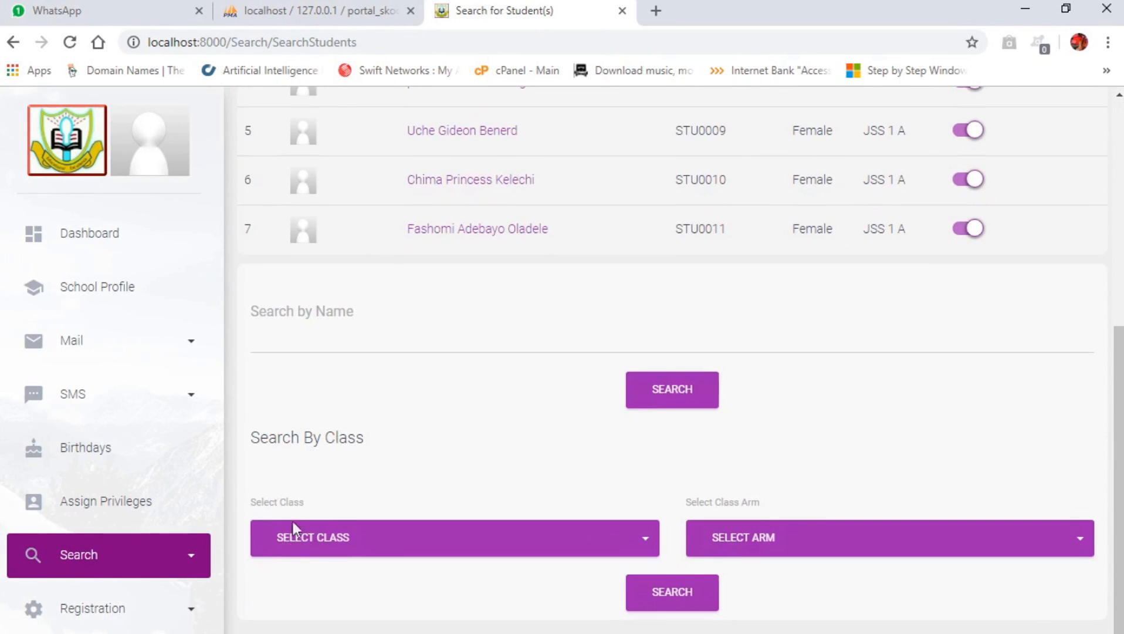
Search for students in class JSS 1, arm A.
left_click(381, 551)
left_click(298, 497)
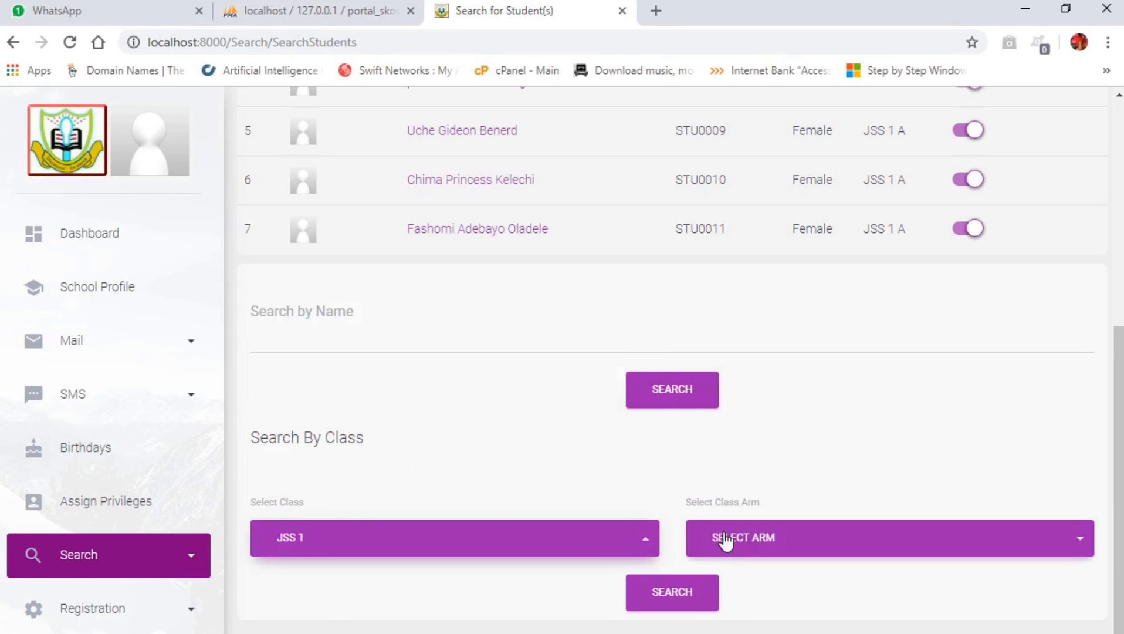
left_click(726, 539)
scroll(753, 610, "down", 2)
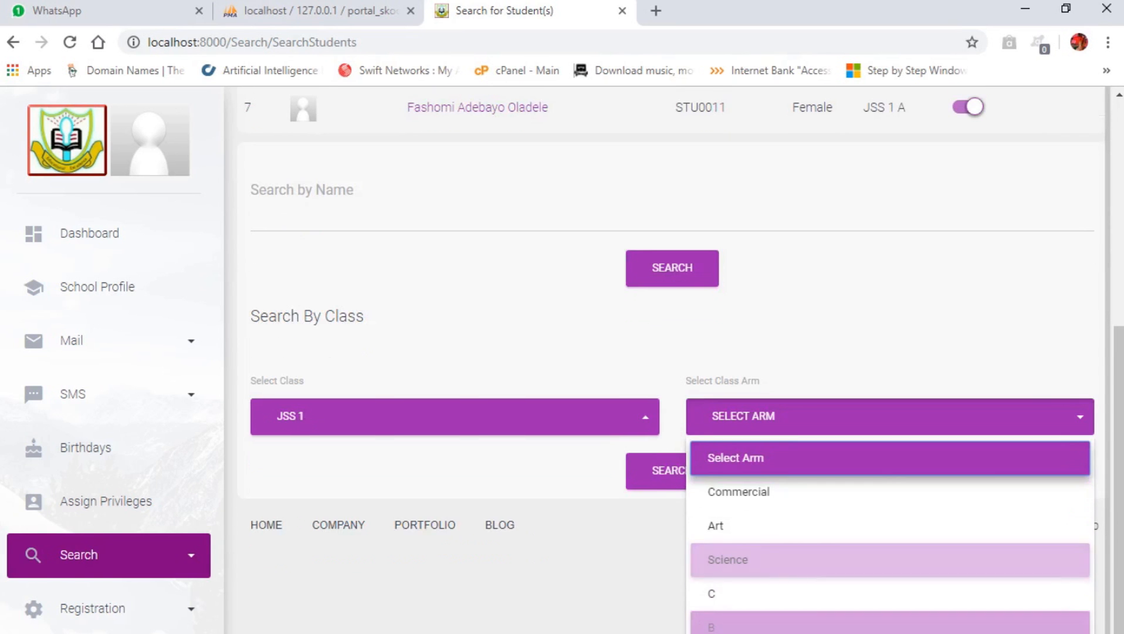
left_click(751, 607)
left_click(665, 478)
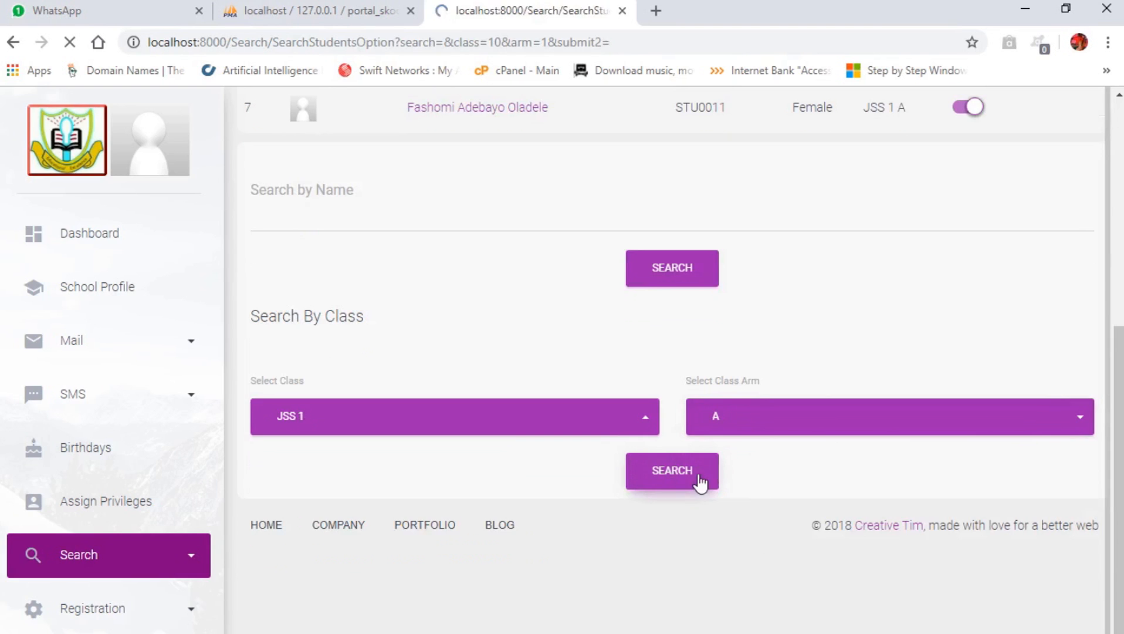